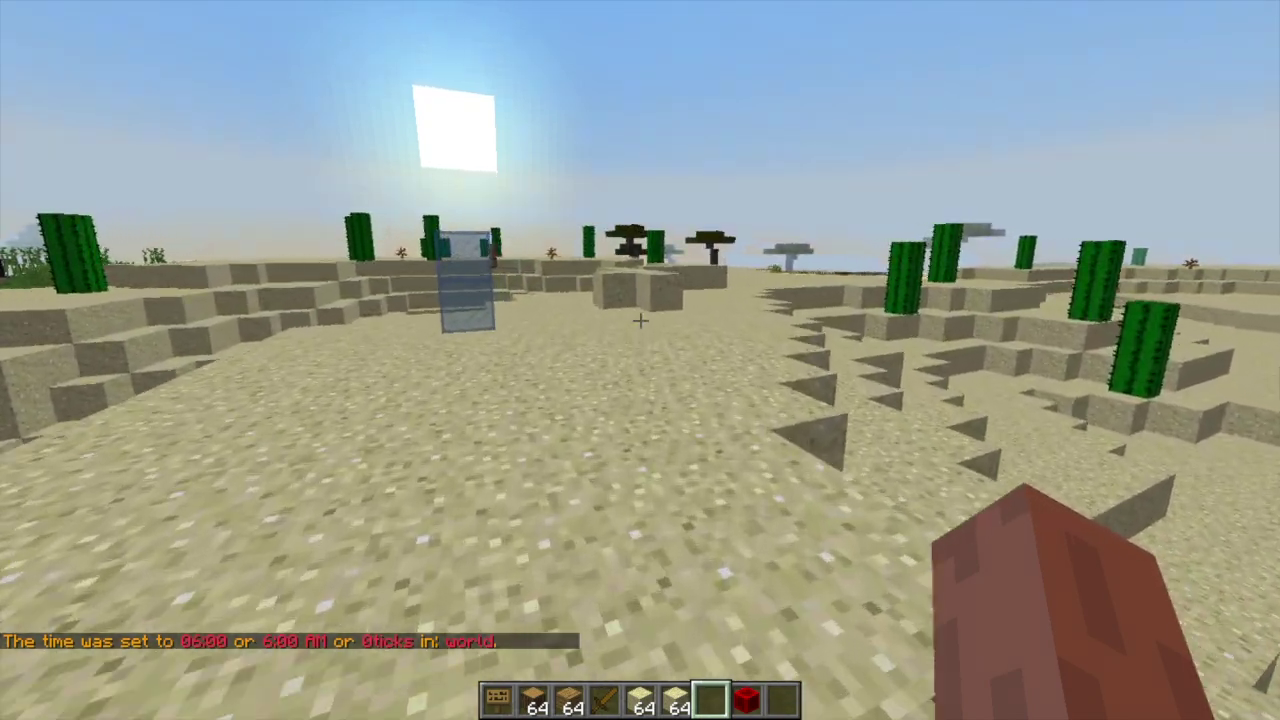
Walk around the desert and return to the glass booth holding the sign.
key(w)
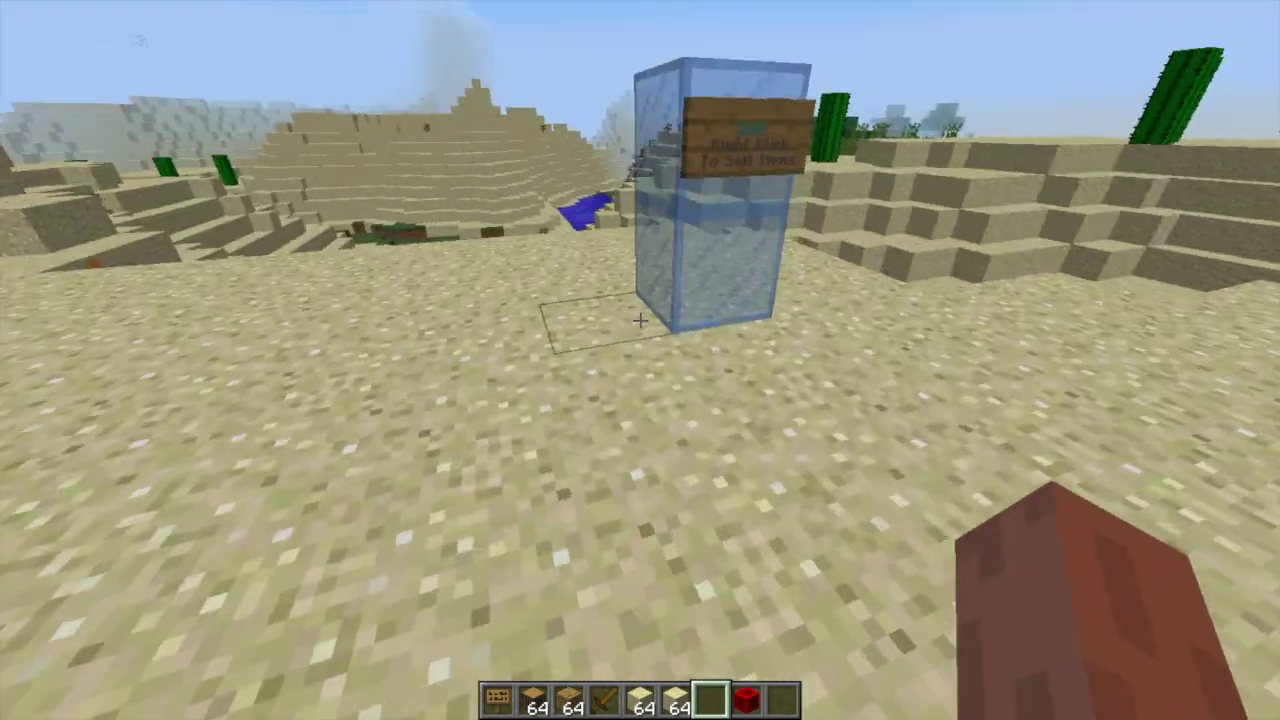
key(w)
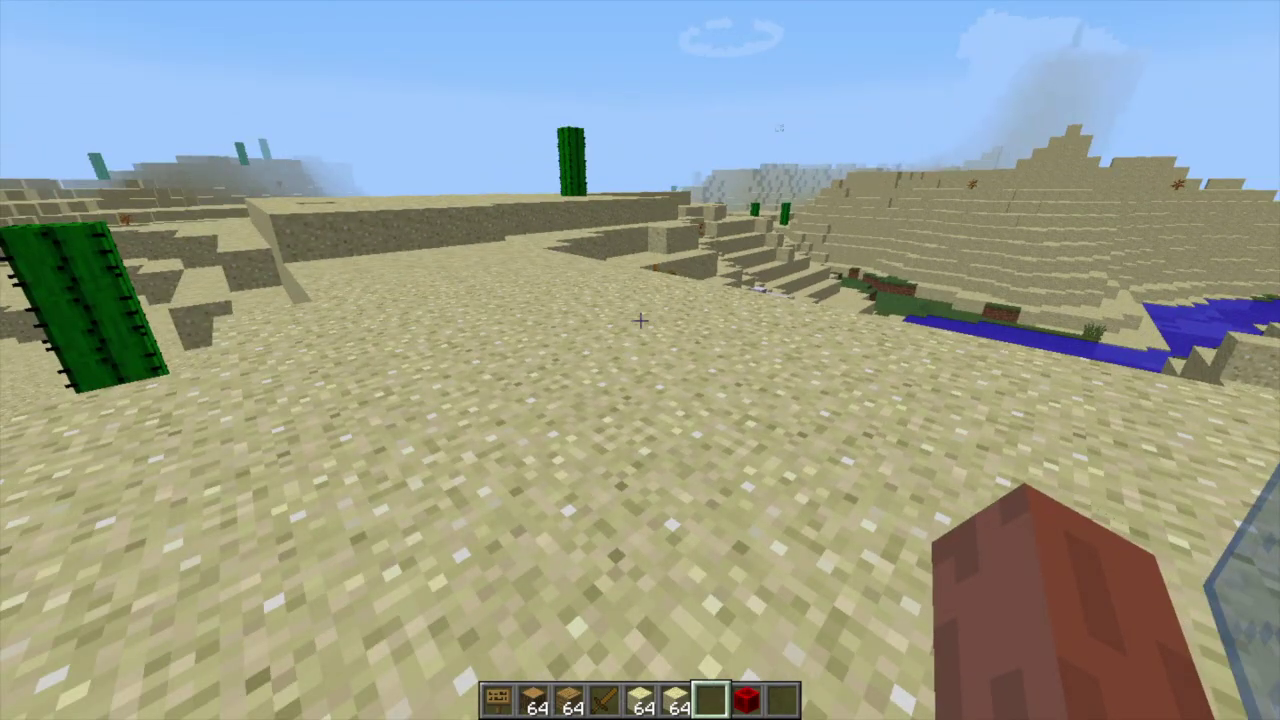
key(w)
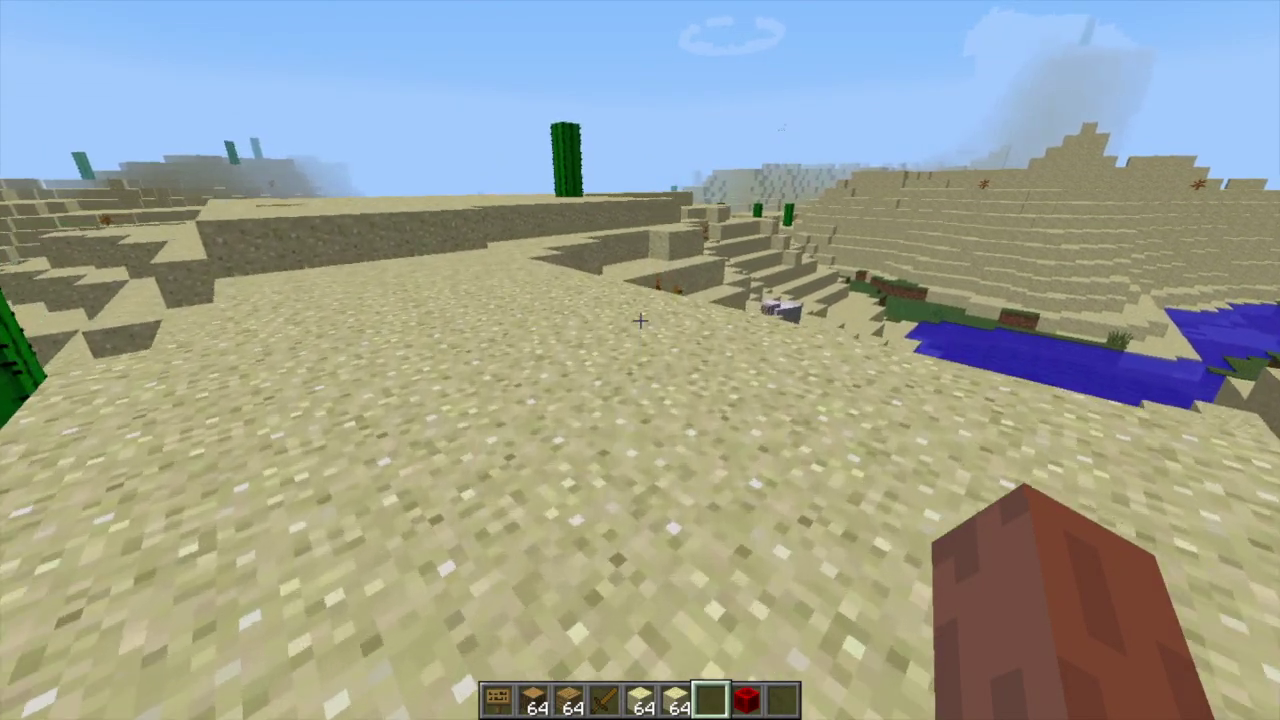
key(w)
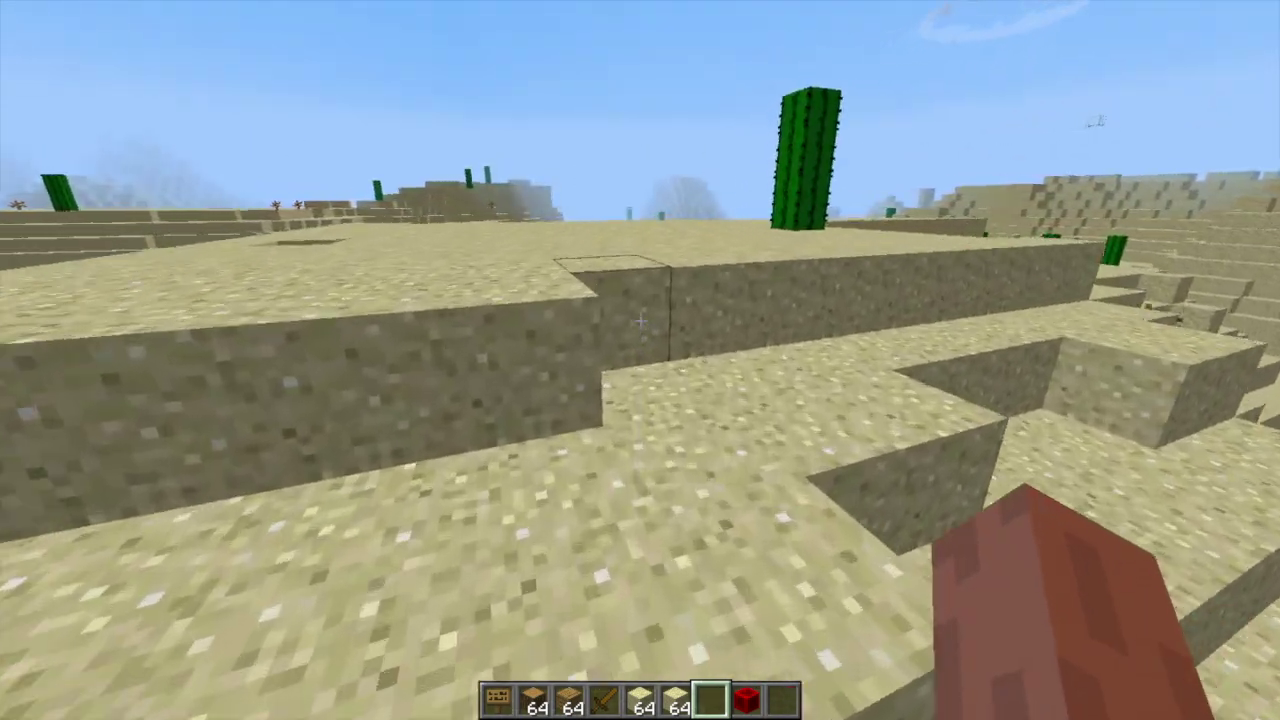
key(w)
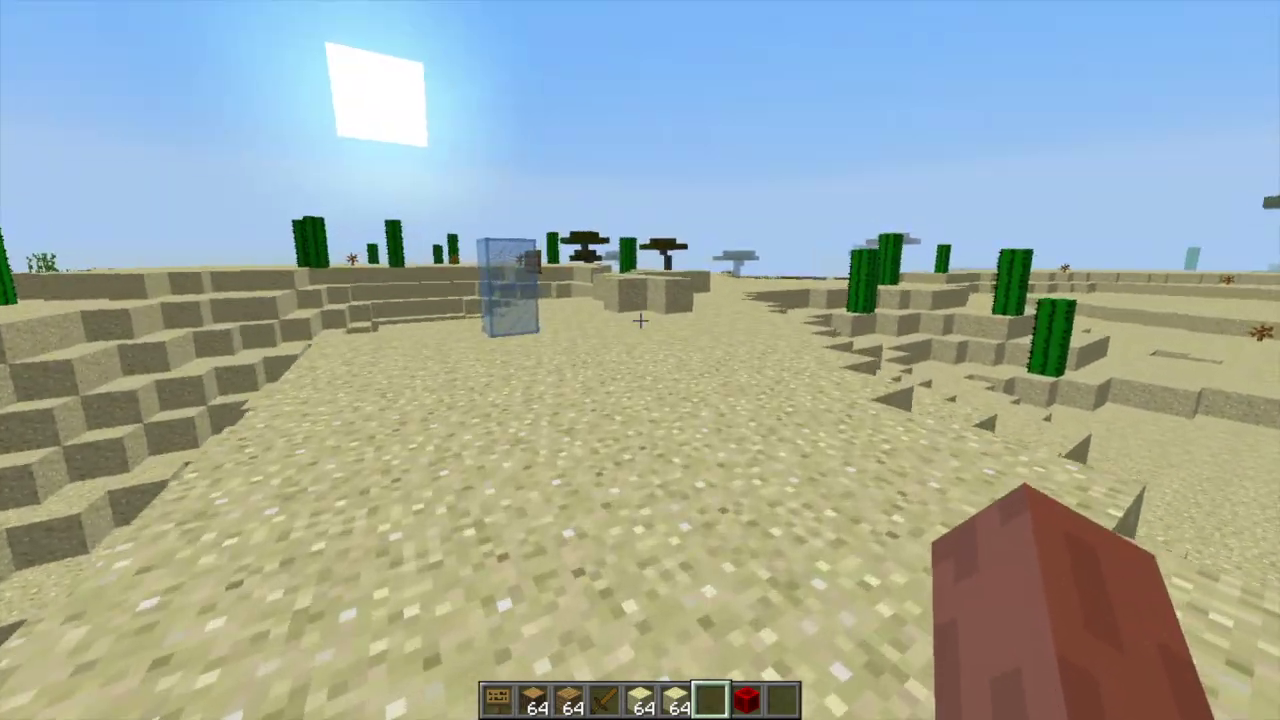
key(s)
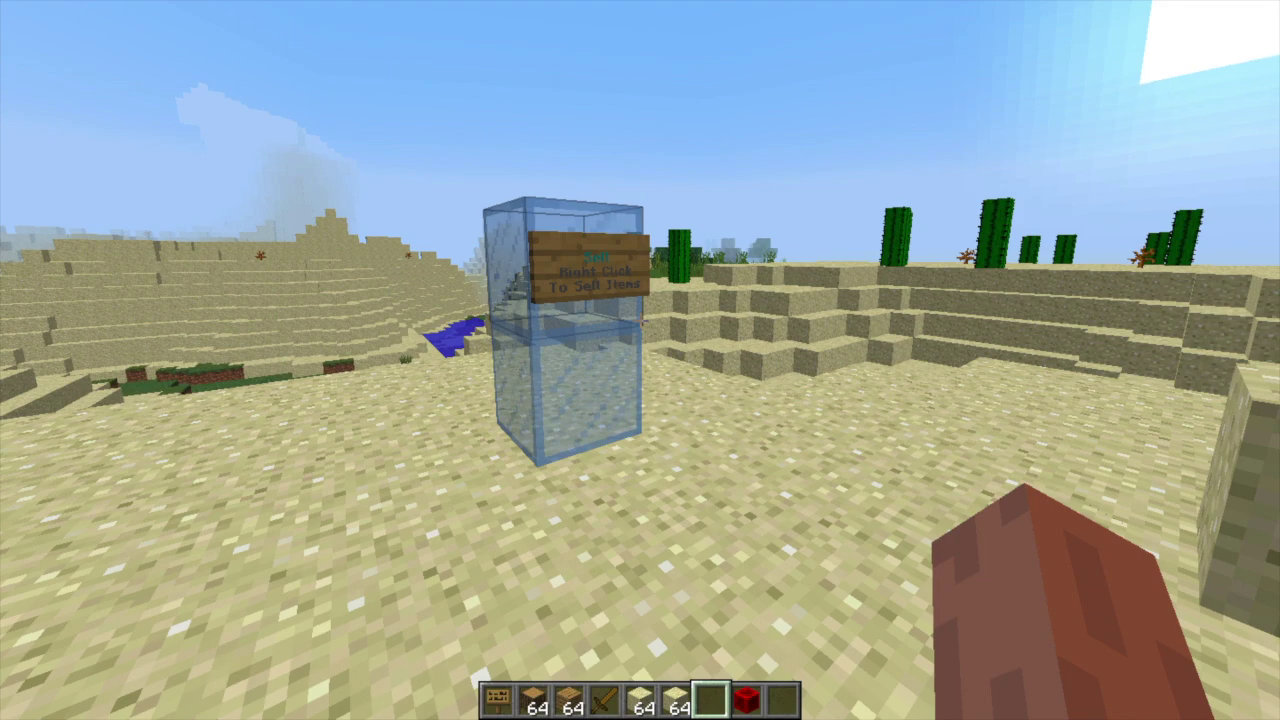
key(w)
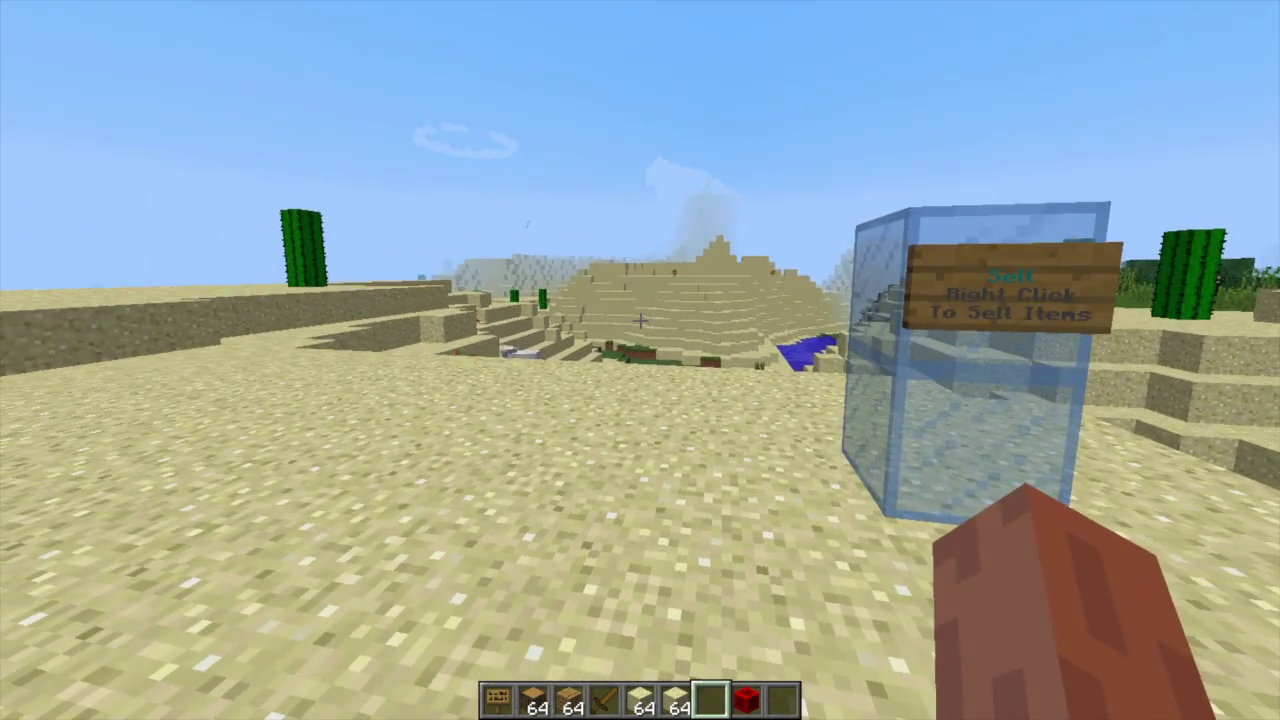
Preview the shop with /sell, close it, then open the shop from the sign.
text(ell)
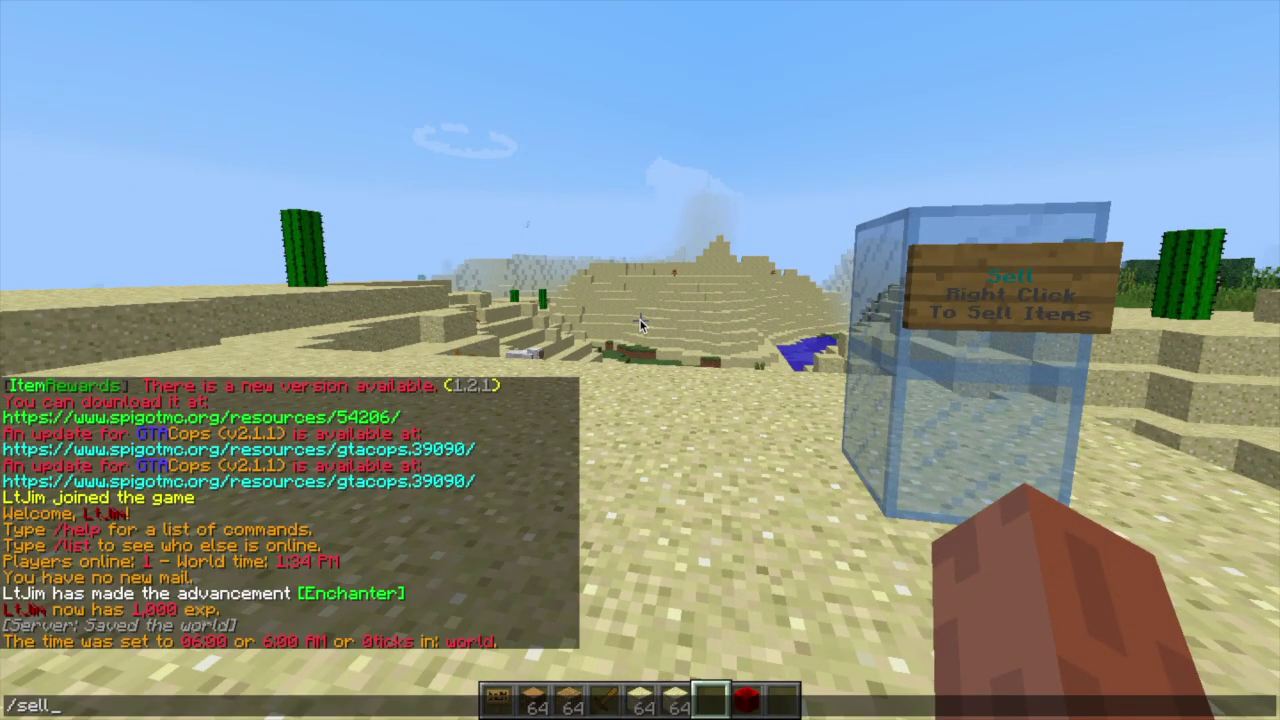
key(Return)
key(Escape)
key(s)
key(w)
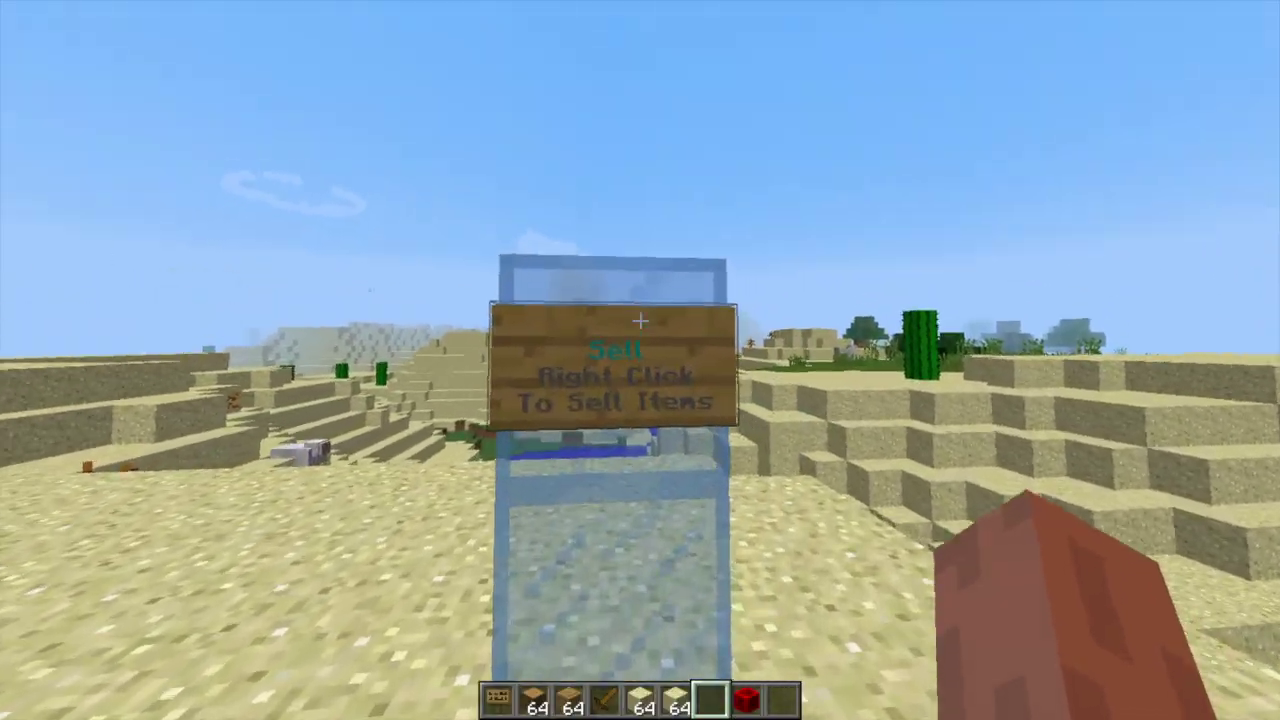
right_click(640, 360)
Search 'sign' in the creative inventory and put the sign in the first hotbar slot.
key(e)
key(e)
scroll(645, 322, down, 2)
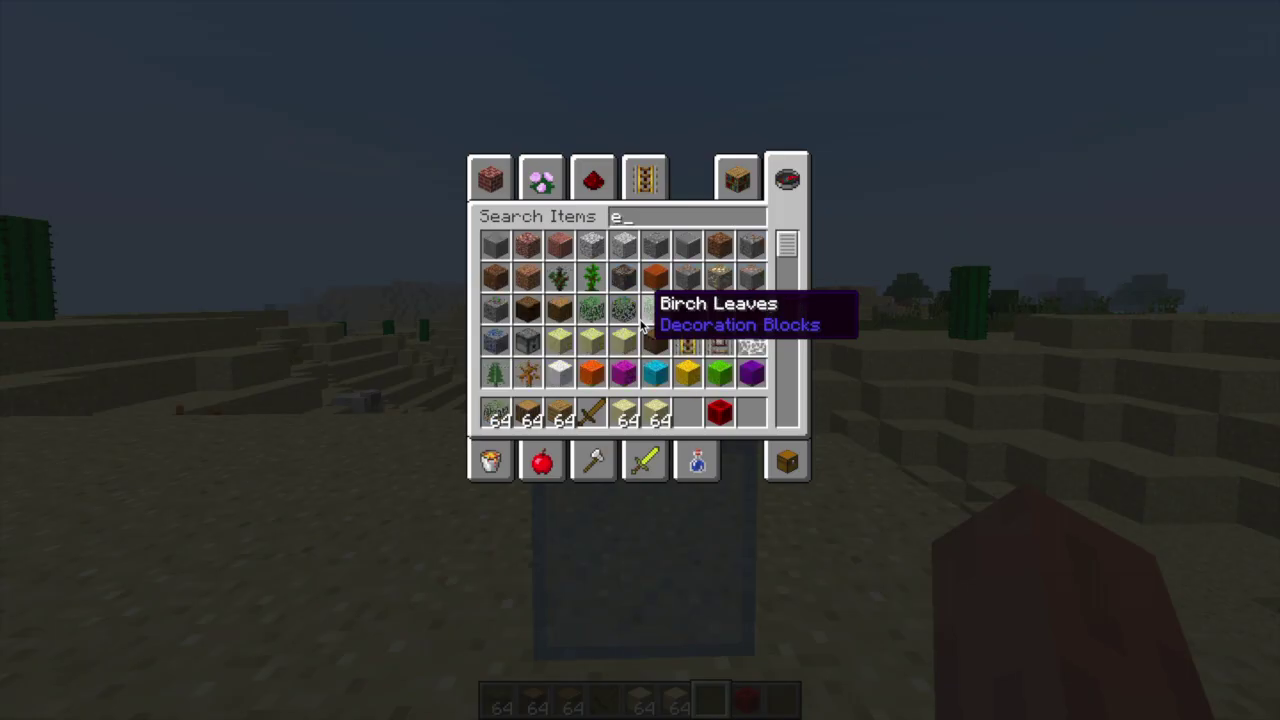
key(e)
text(e)
text(sig)
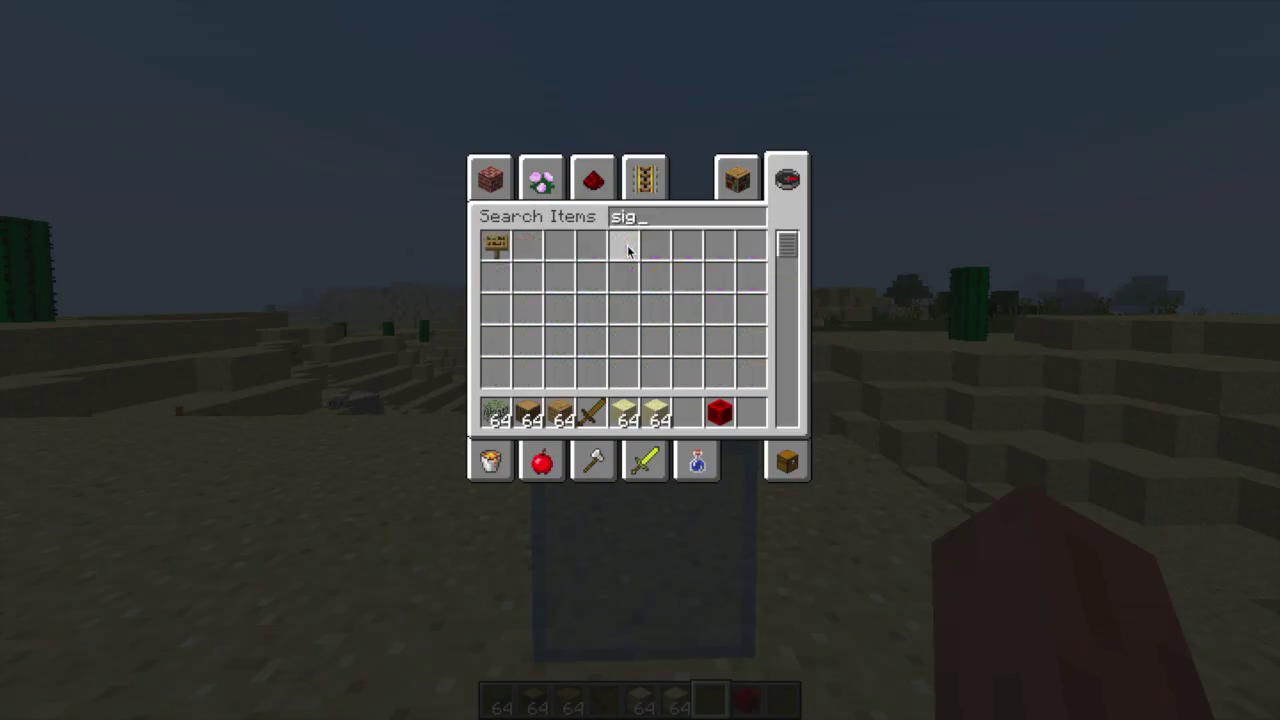
click(495, 245)
Place a sign on the glass block and write [sellgui on it.
click(498, 373)
key(e)
key(1)
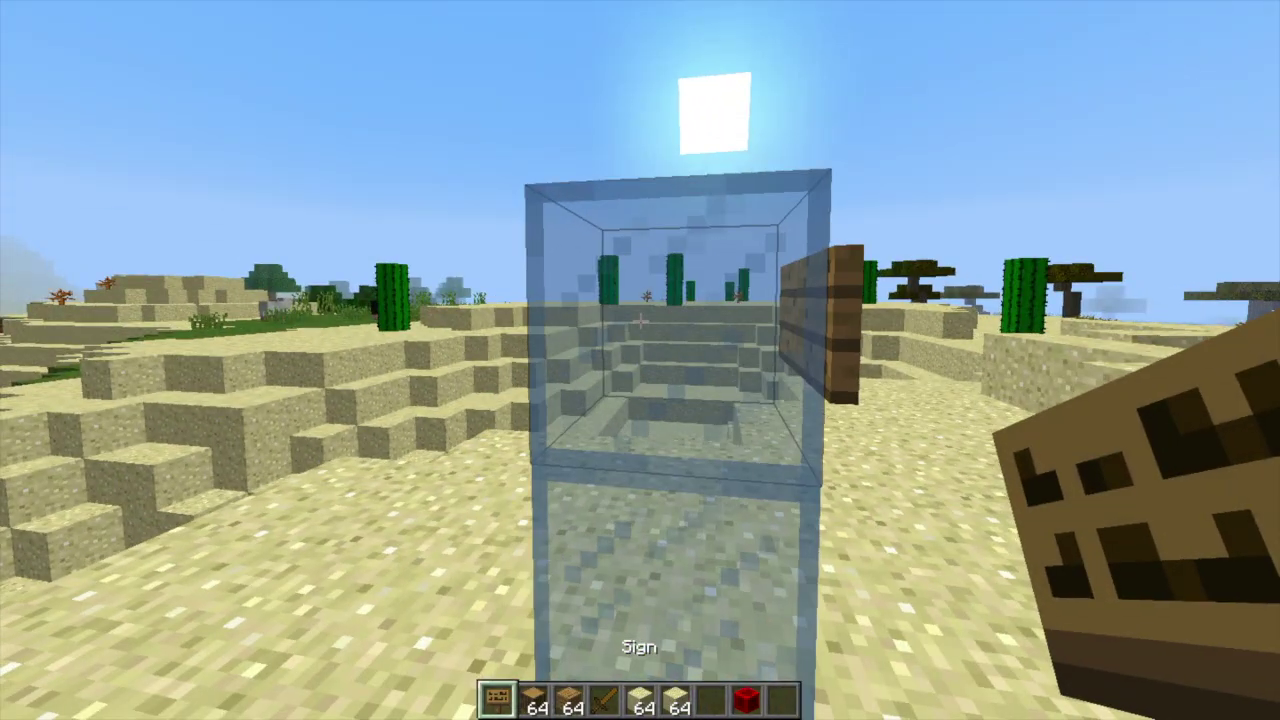
right_click(640, 320)
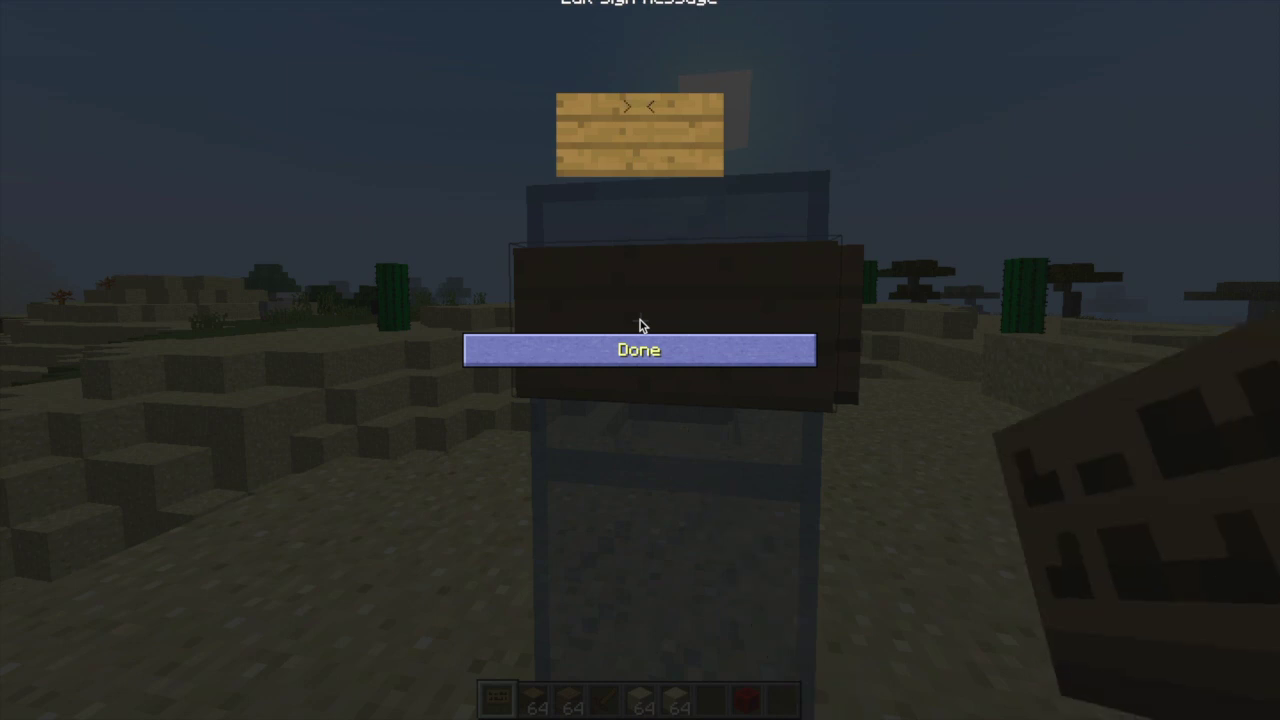
text([sellgui)
click(652, 352)
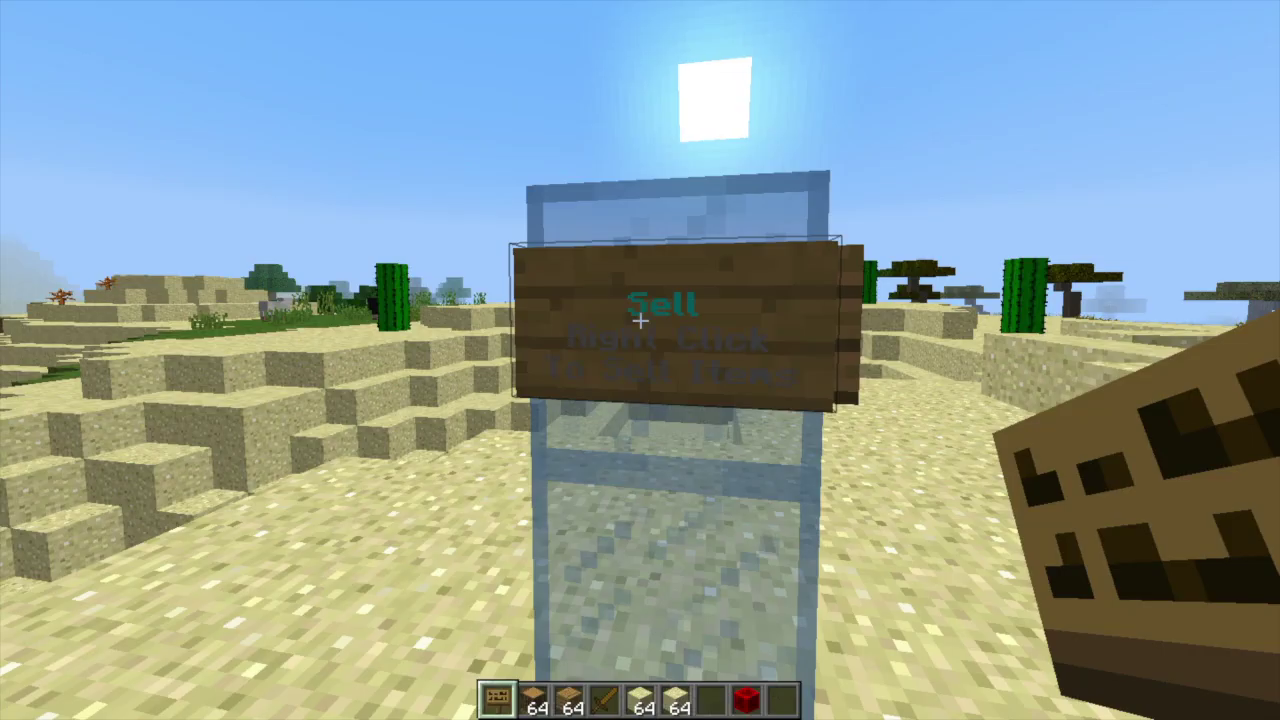
Circle the pillar holding oak wood and open the Sell Shop from the new sign.
key(w)
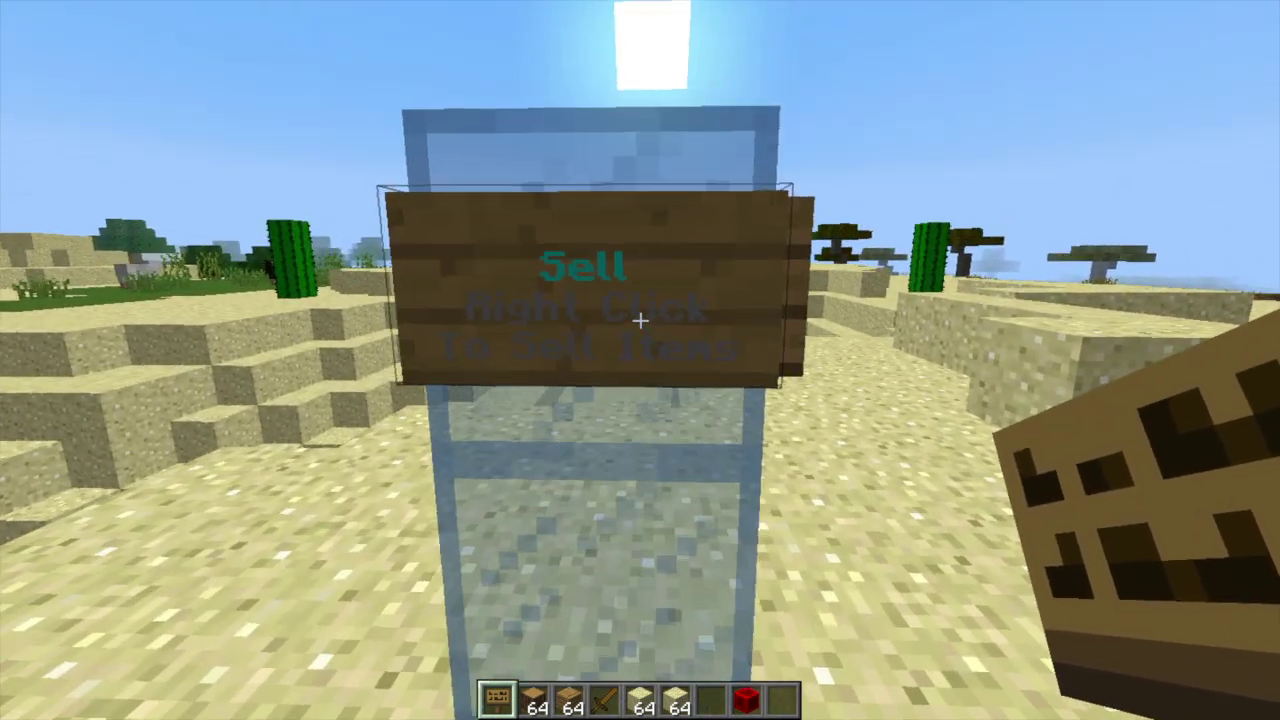
key(d)
key(d)
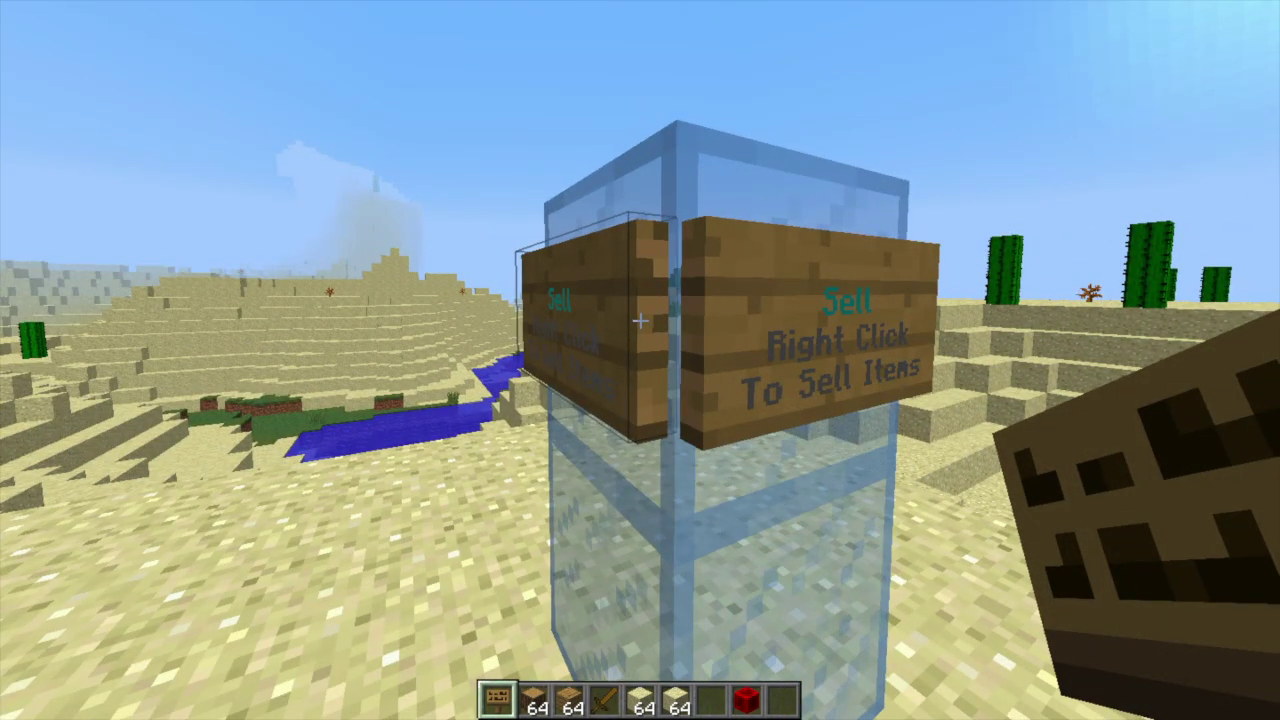
key(d)
key(2)
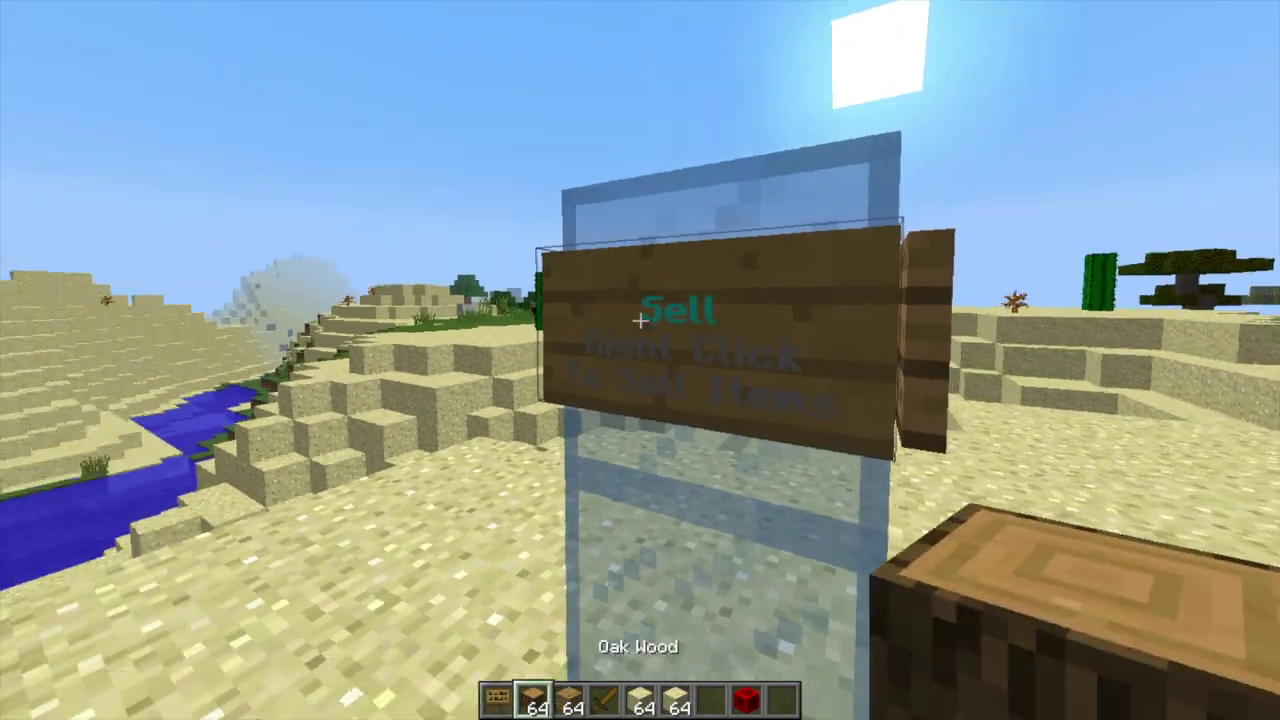
key(s)
right_click(640, 318)
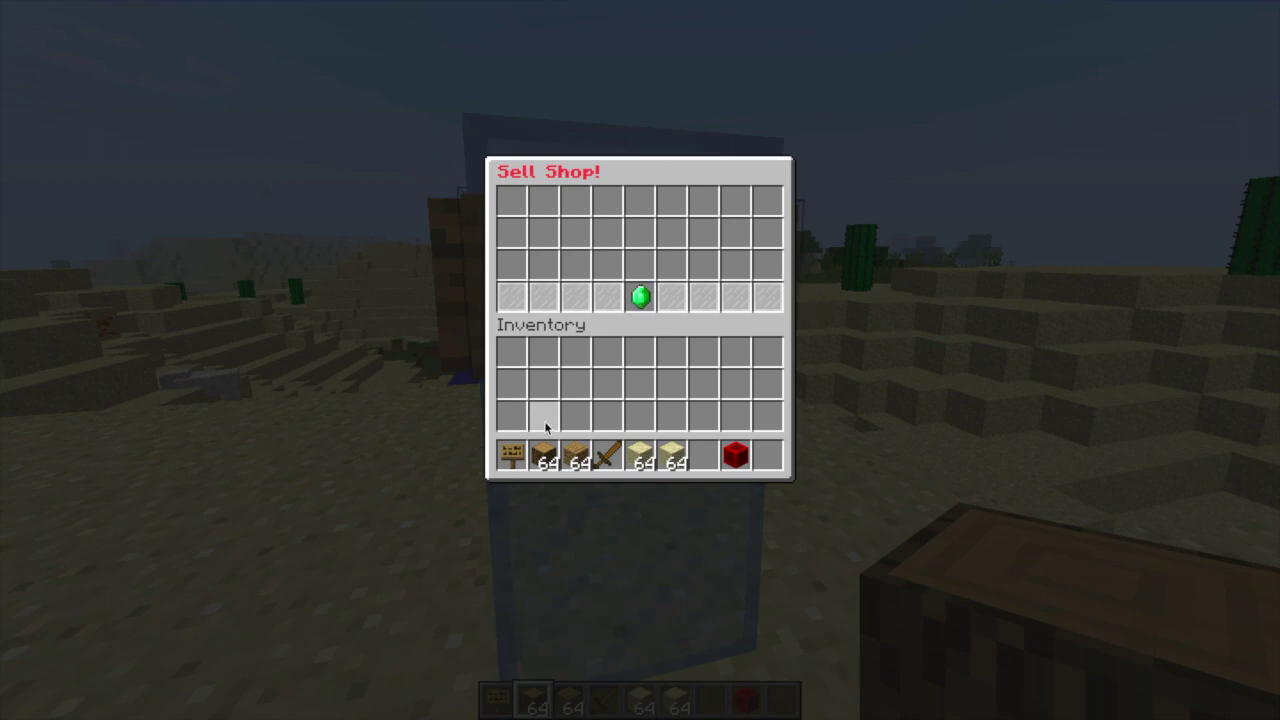
Put the 64 oak wood in the Sell Shop, total it, and confirm the $1,280 sale.
click(572, 458)
click(512, 203)
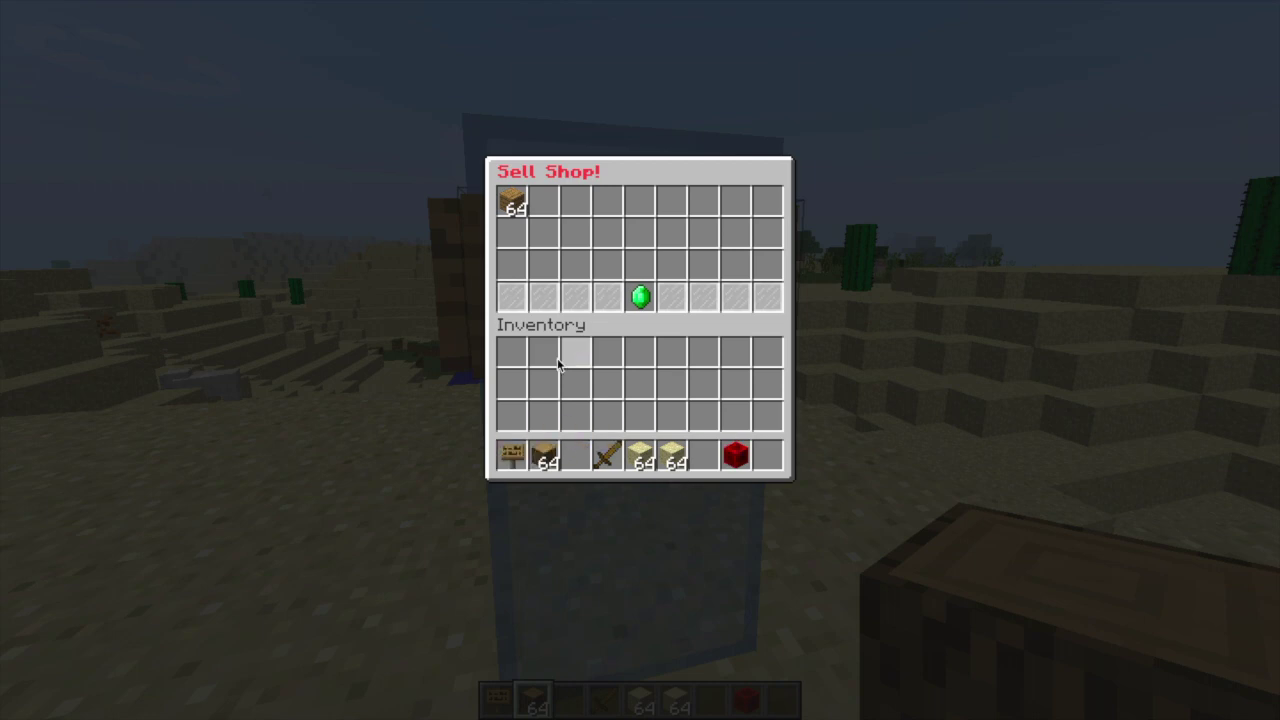
click(640, 298)
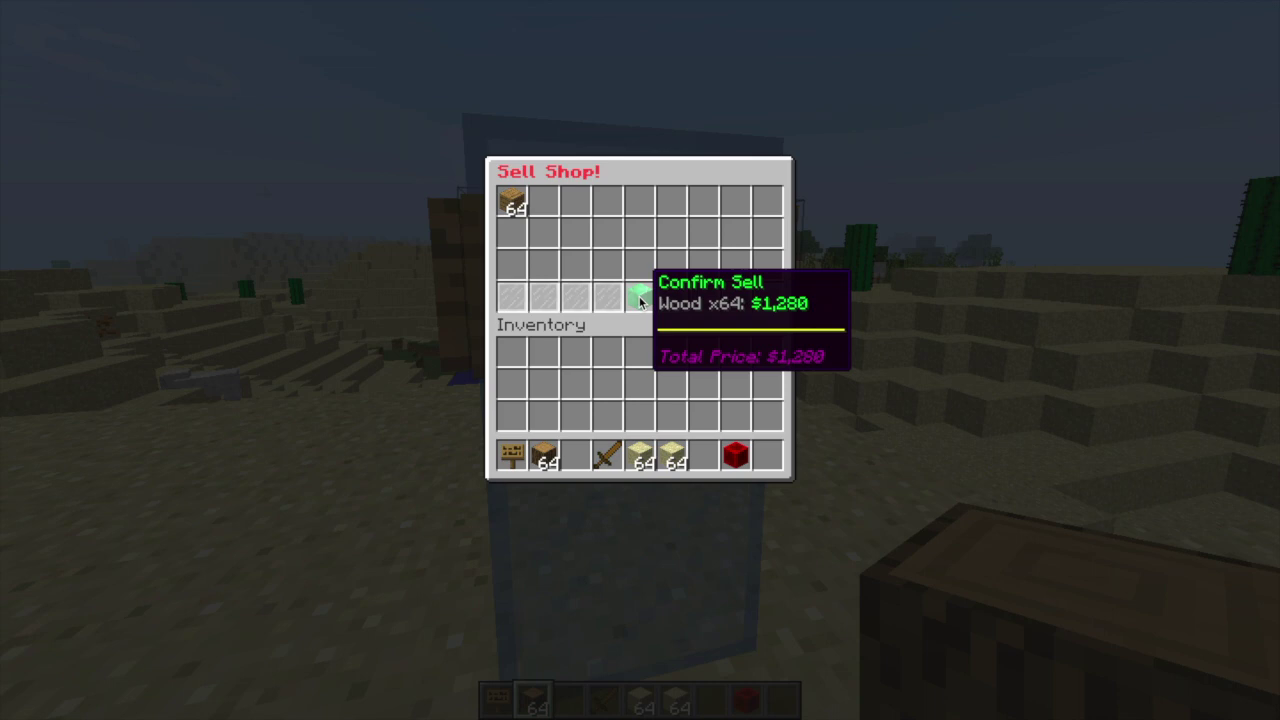
click(640, 300)
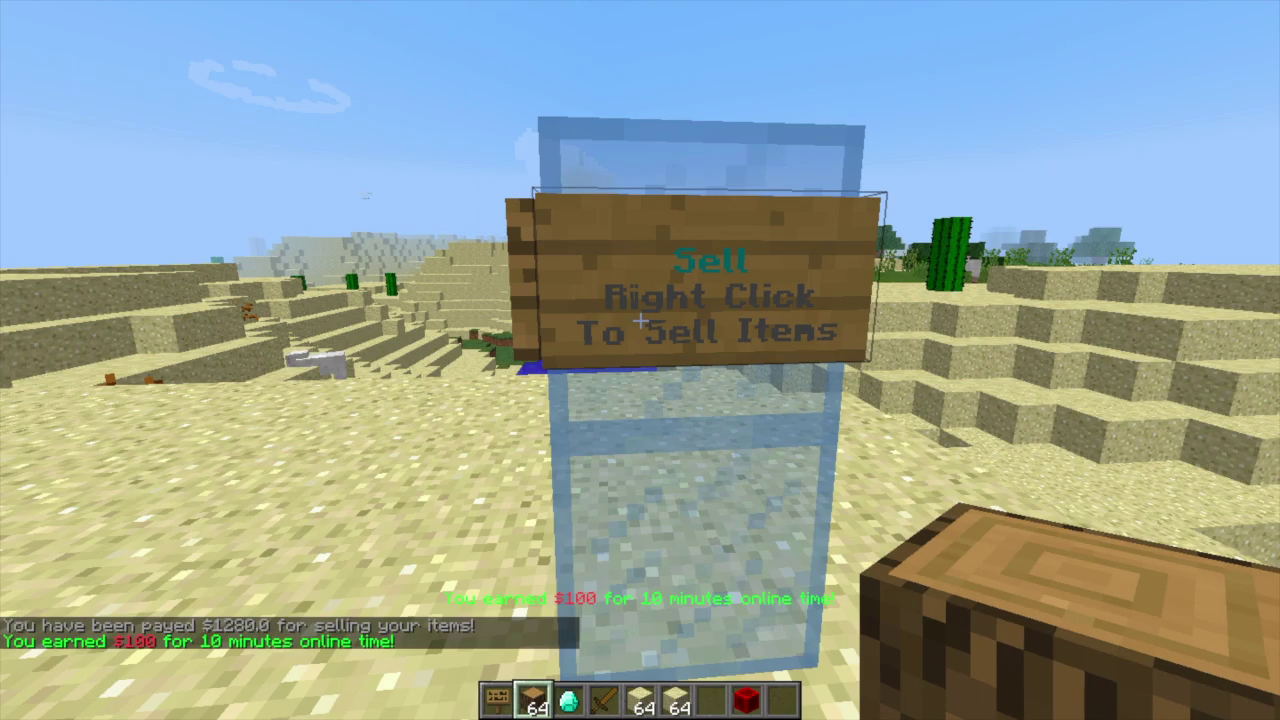
Reopen the Sell Shop, add the 64 oak logs, total them at $0 and confirm.
right_click(640, 320)
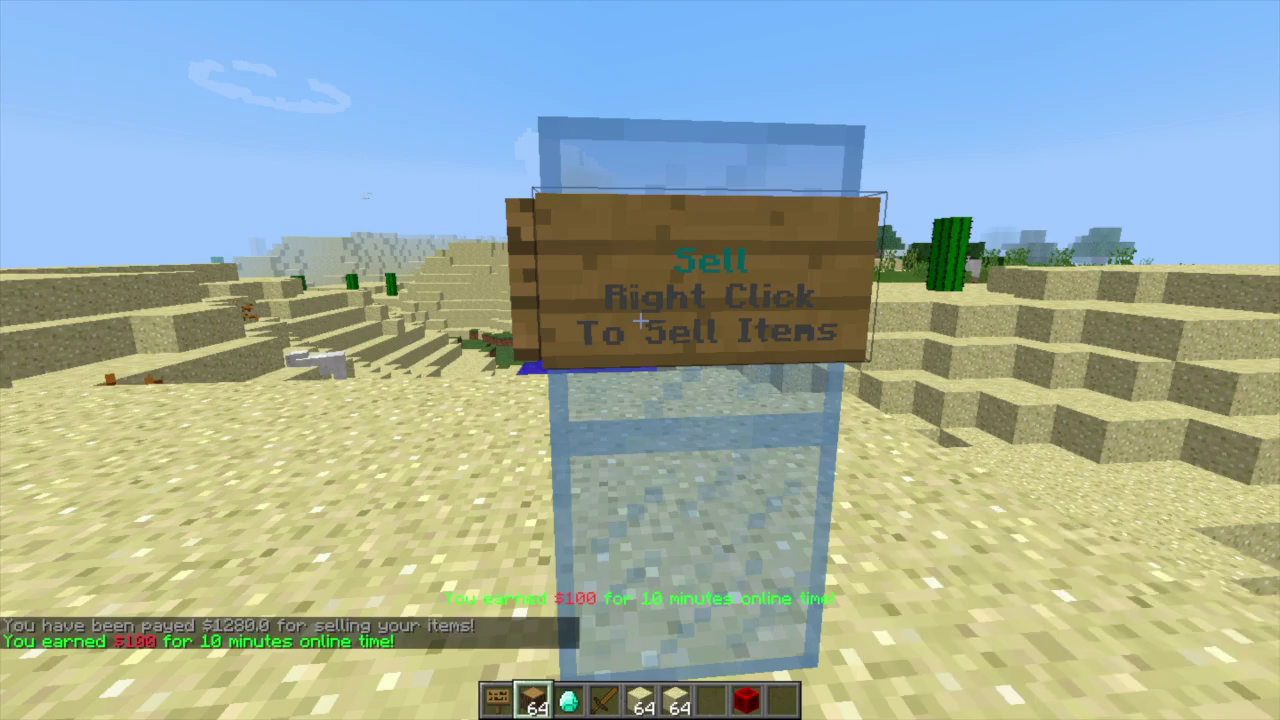
click(543, 456)
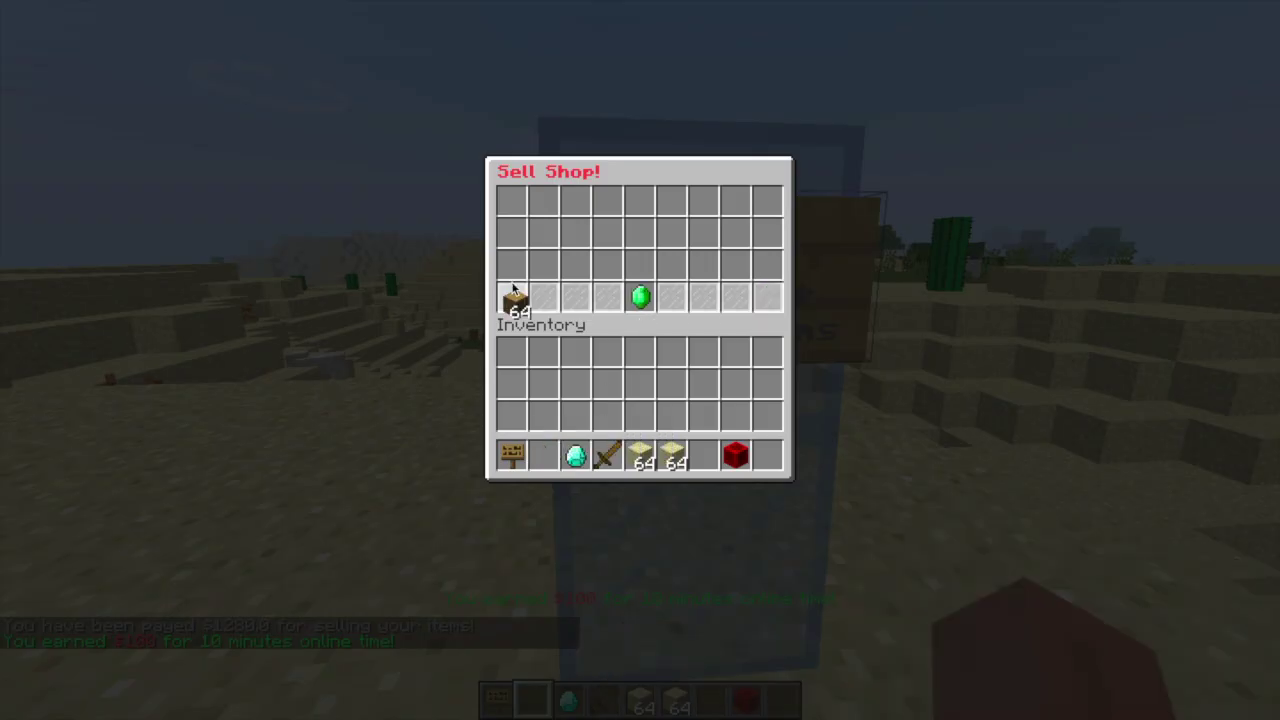
click(511, 203)
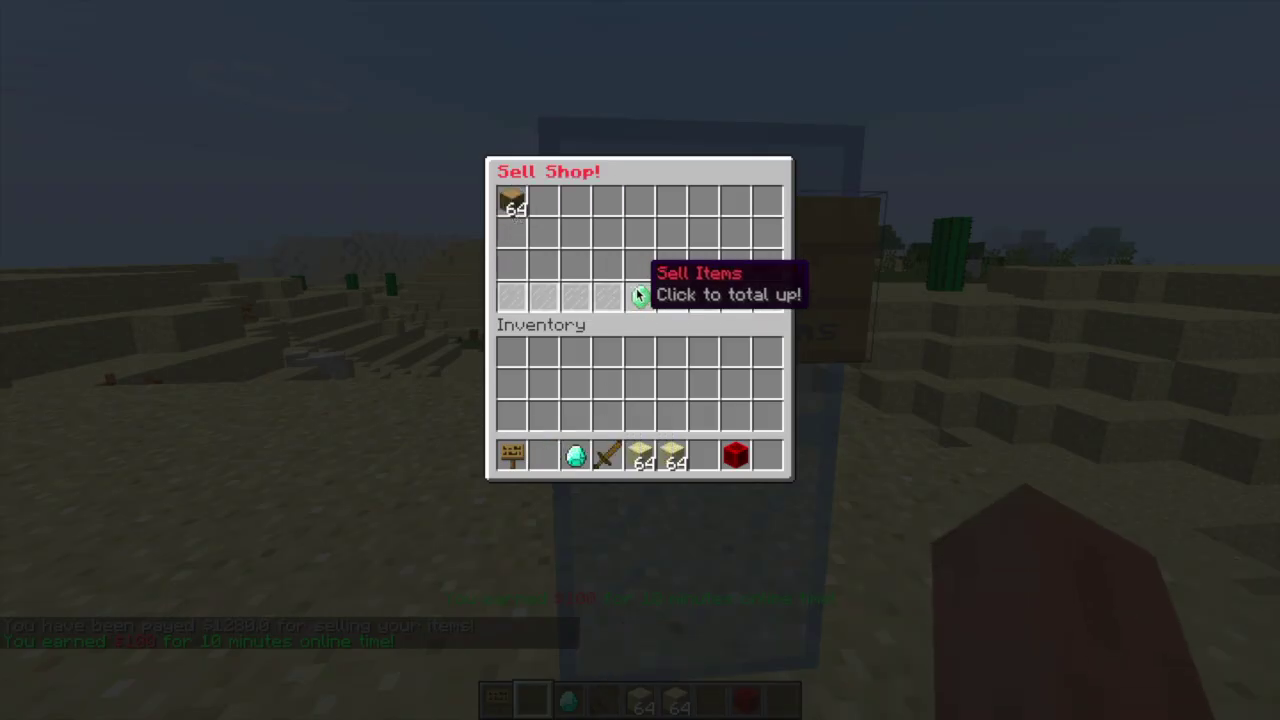
click(638, 294)
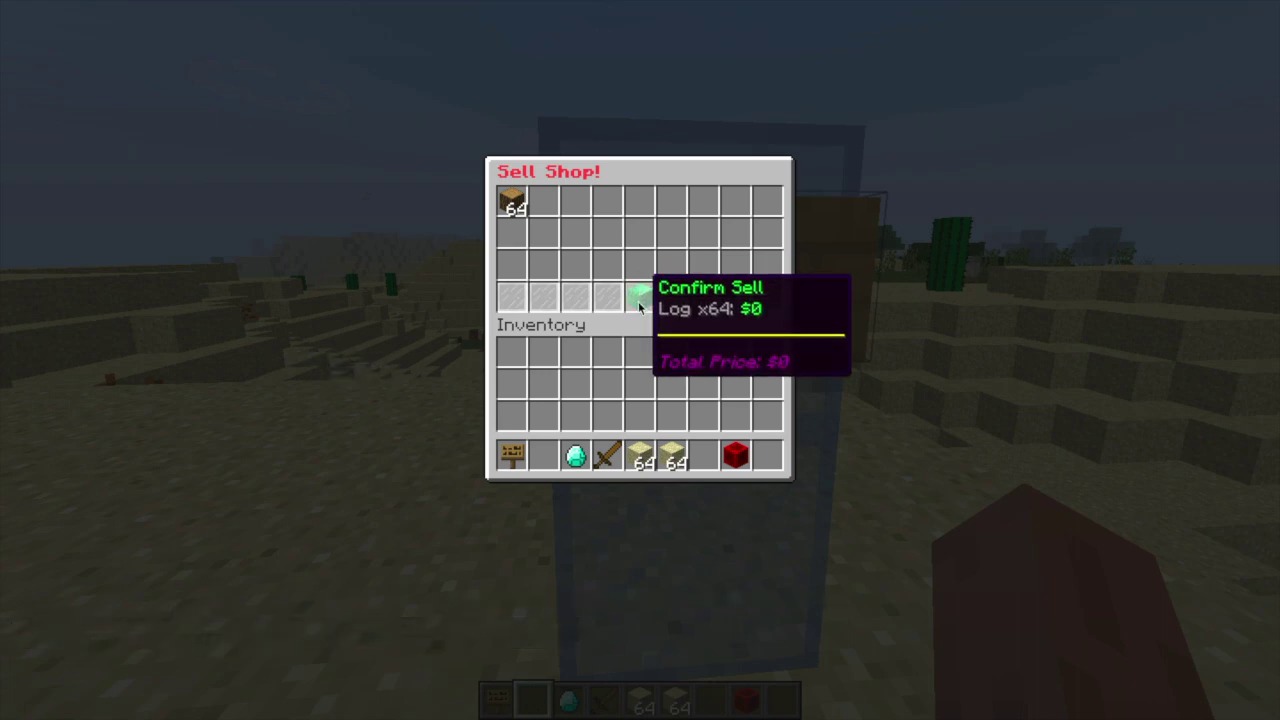
click(640, 303)
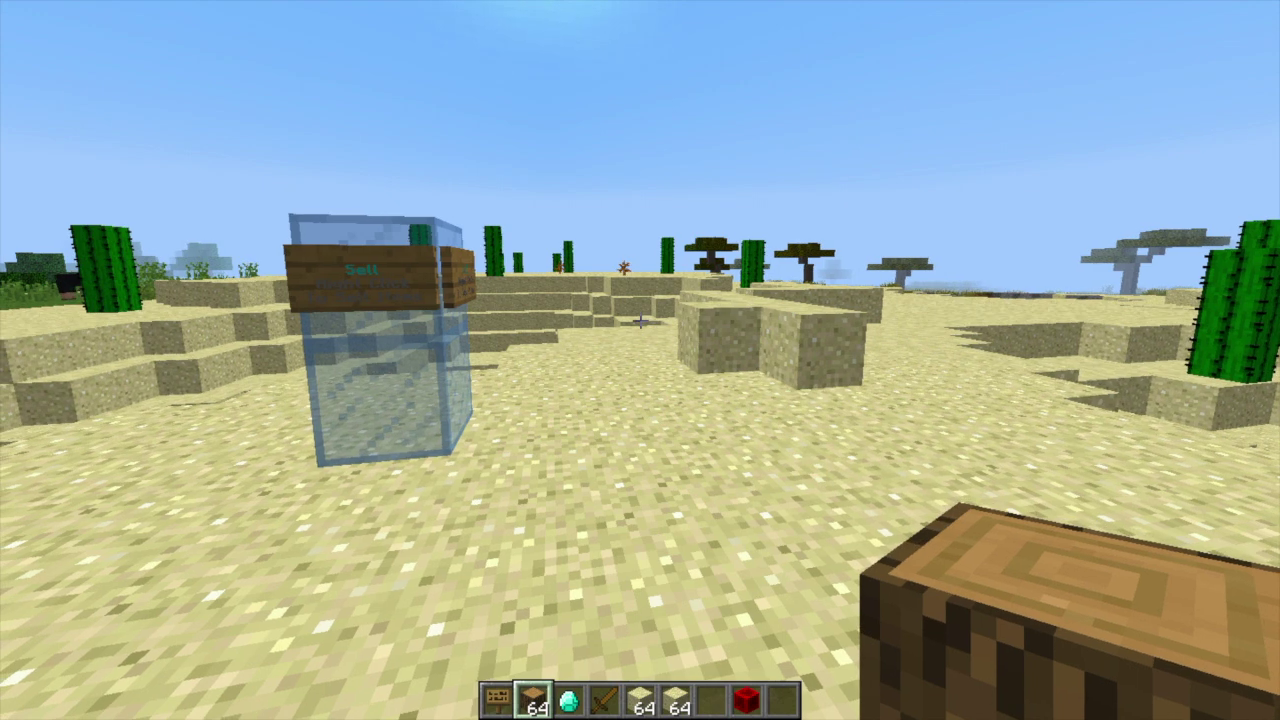
Reload SellGUI with /sell reload and sell the first 64 sand for $128.
key(slash)
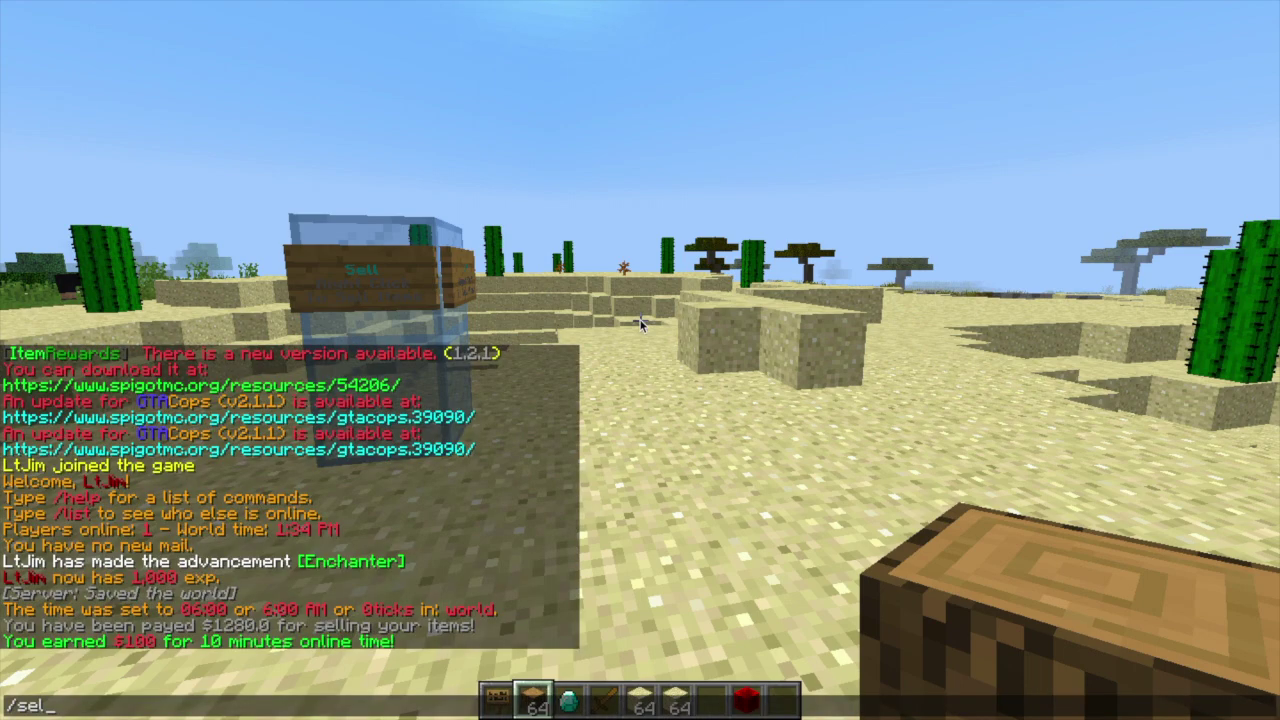
key(Return)
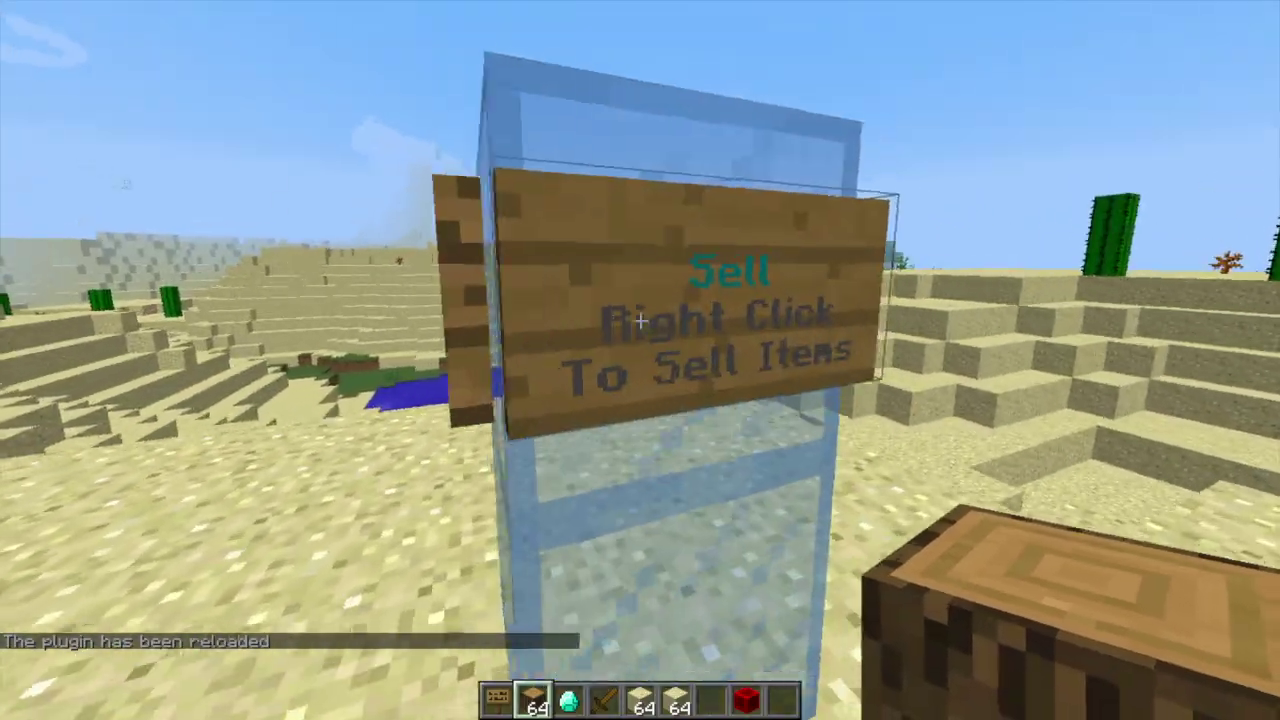
right_click(640, 321)
click(640, 456)
click(543, 200)
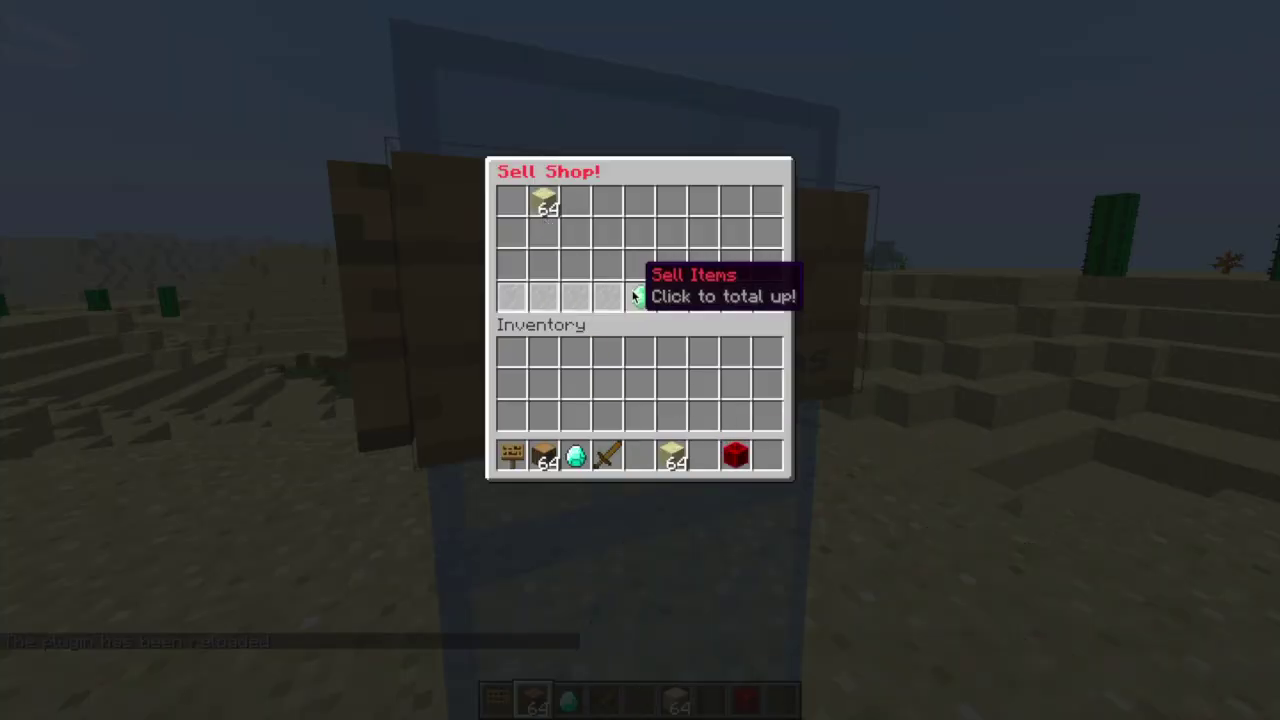
click(640, 296)
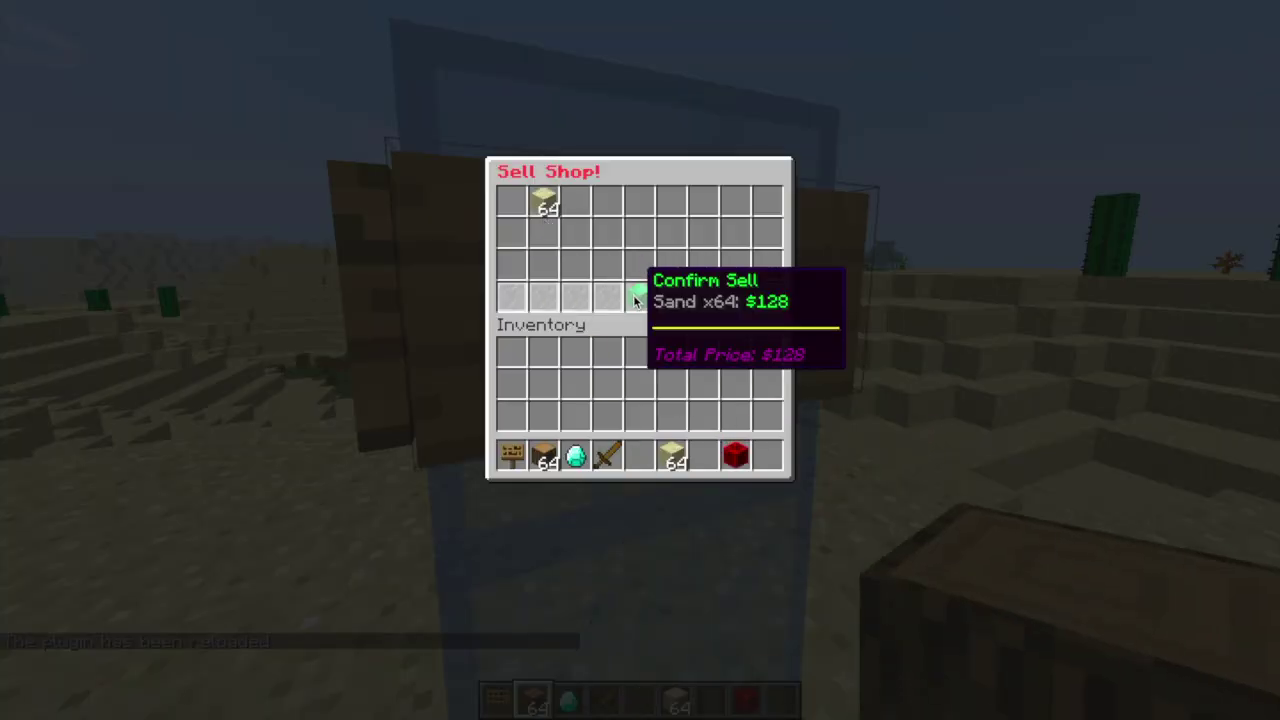
click(634, 301)
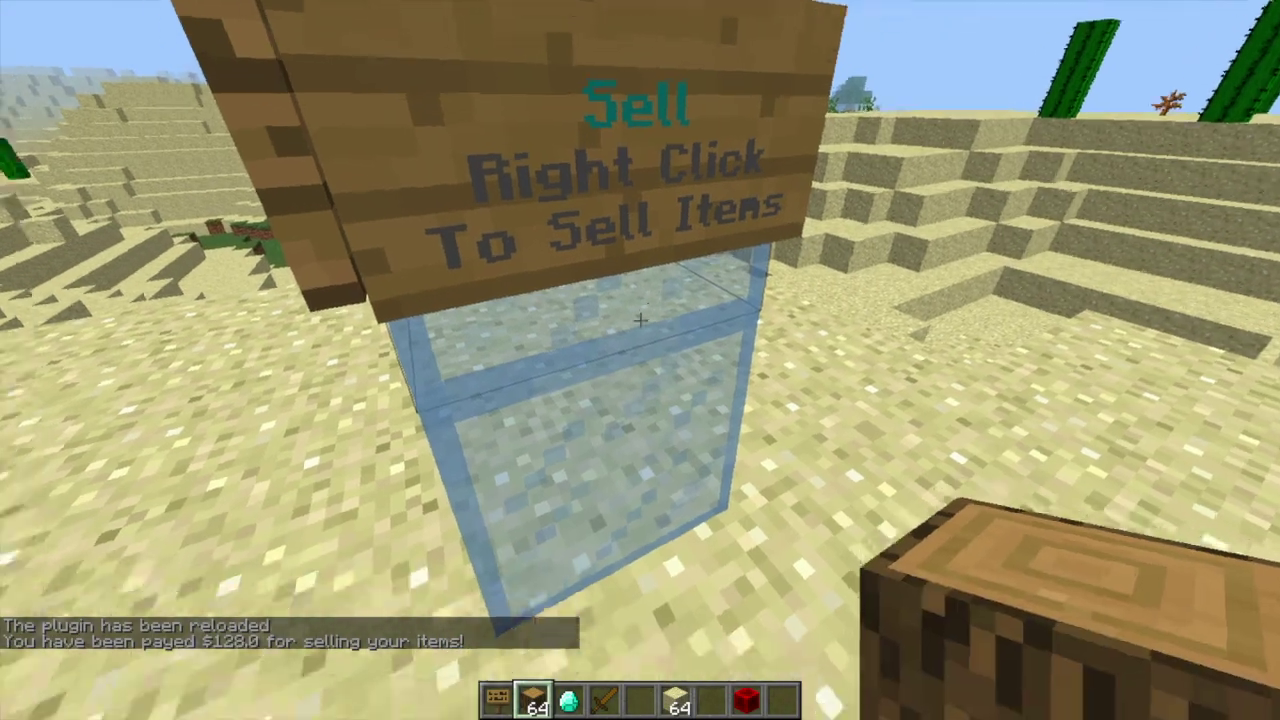
Sell the second 64-sand stack through the Sell Shop for $128.
right_click(640, 360)
click(672, 456)
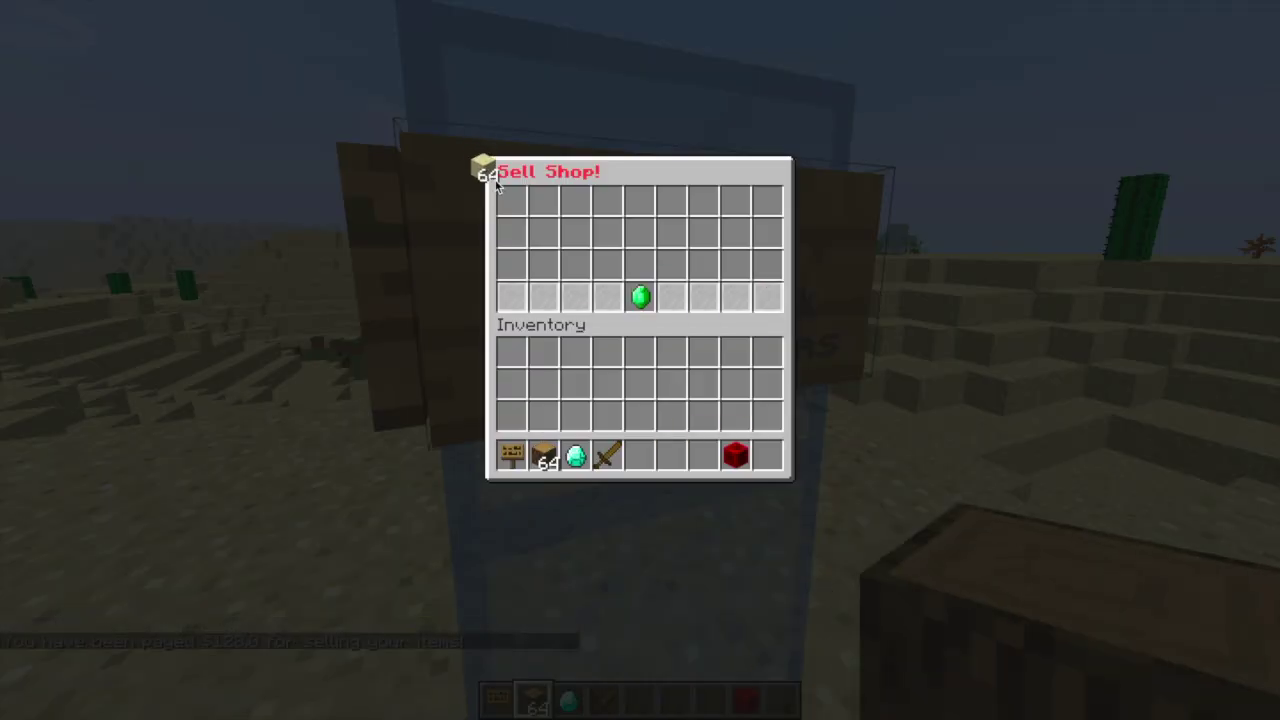
click(511, 200)
click(640, 296)
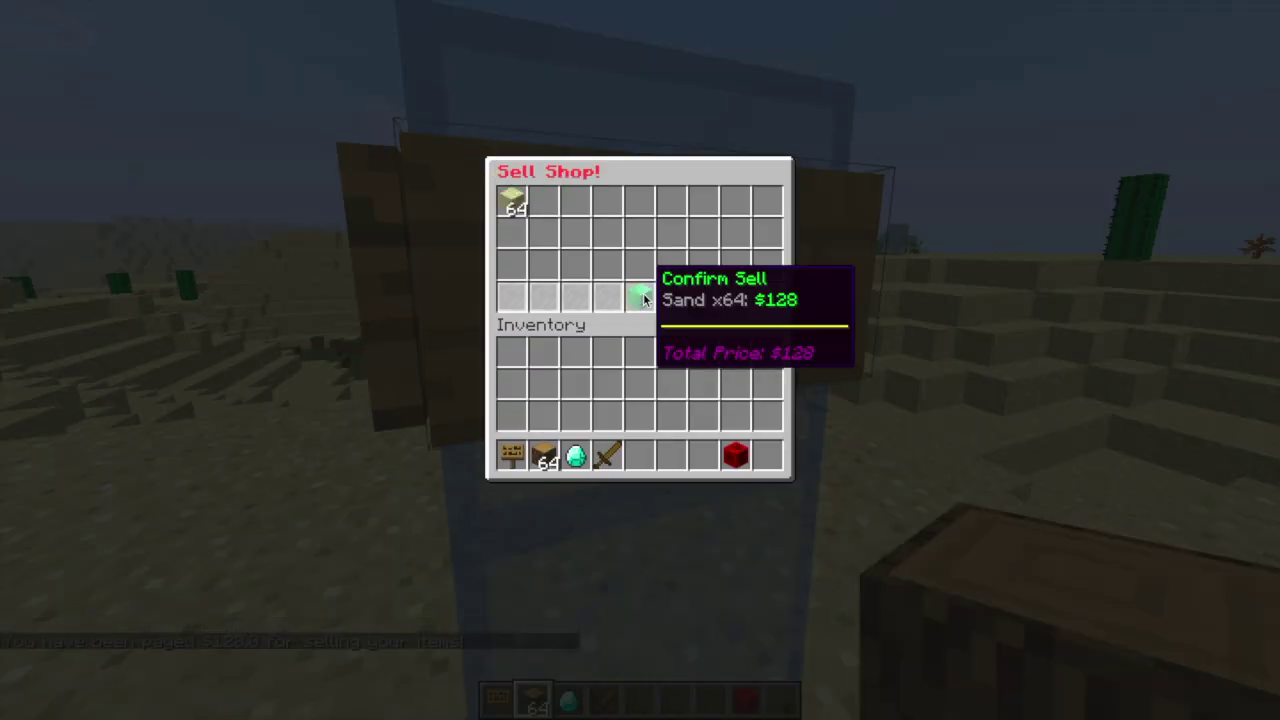
click(643, 298)
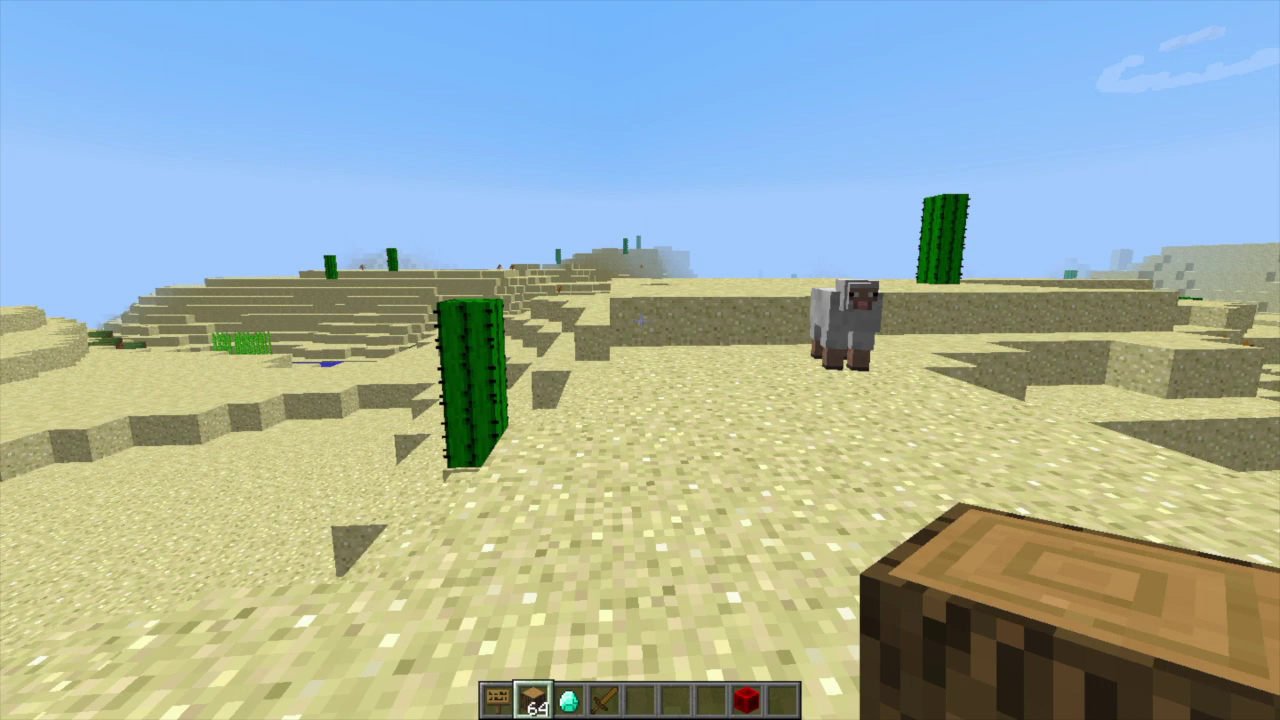
Open chat and start entering the /sell custom command.
key(slash)
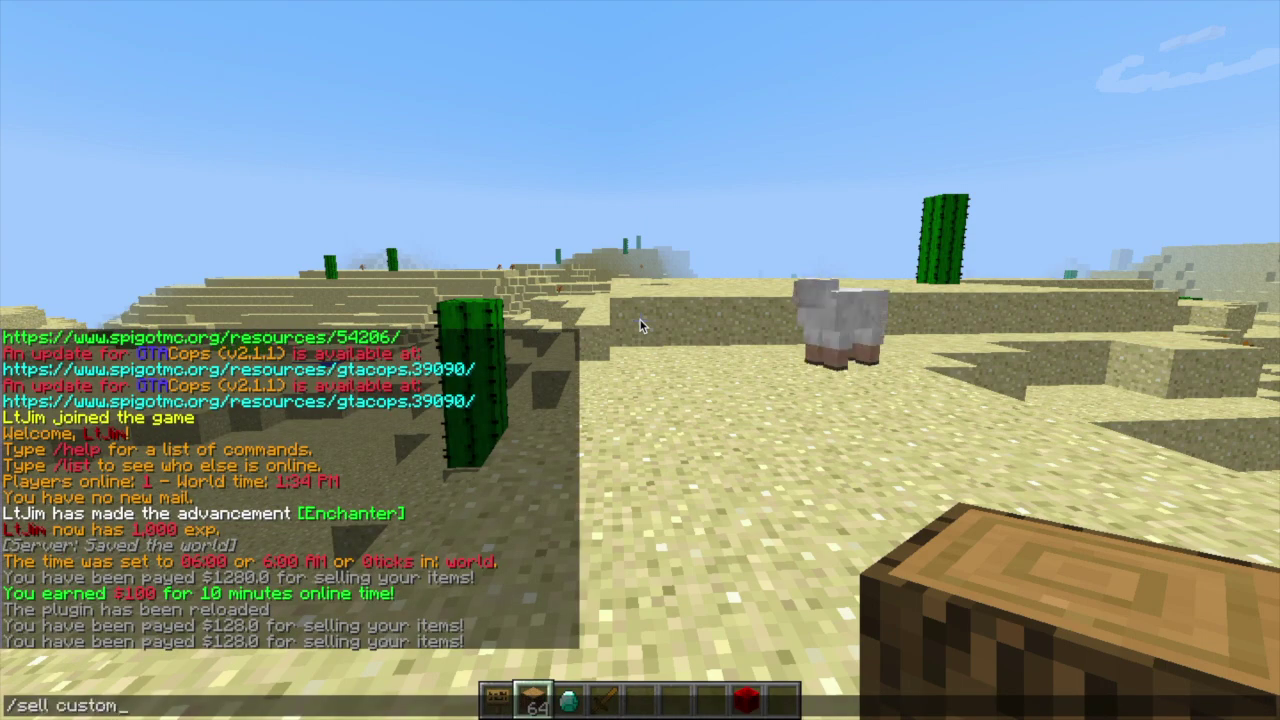
Run /sell custom, put the Block of Redstone in the Custom Items grid and submit it.
key(Return)
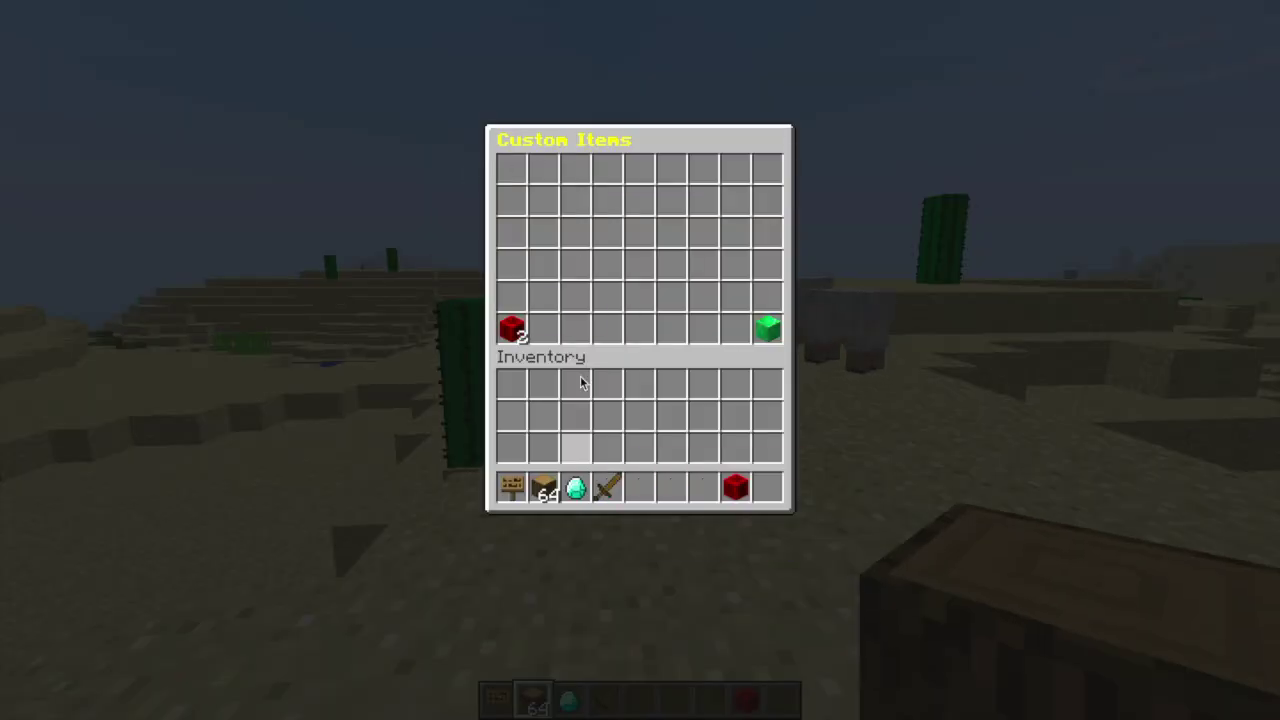
click(620, 480)
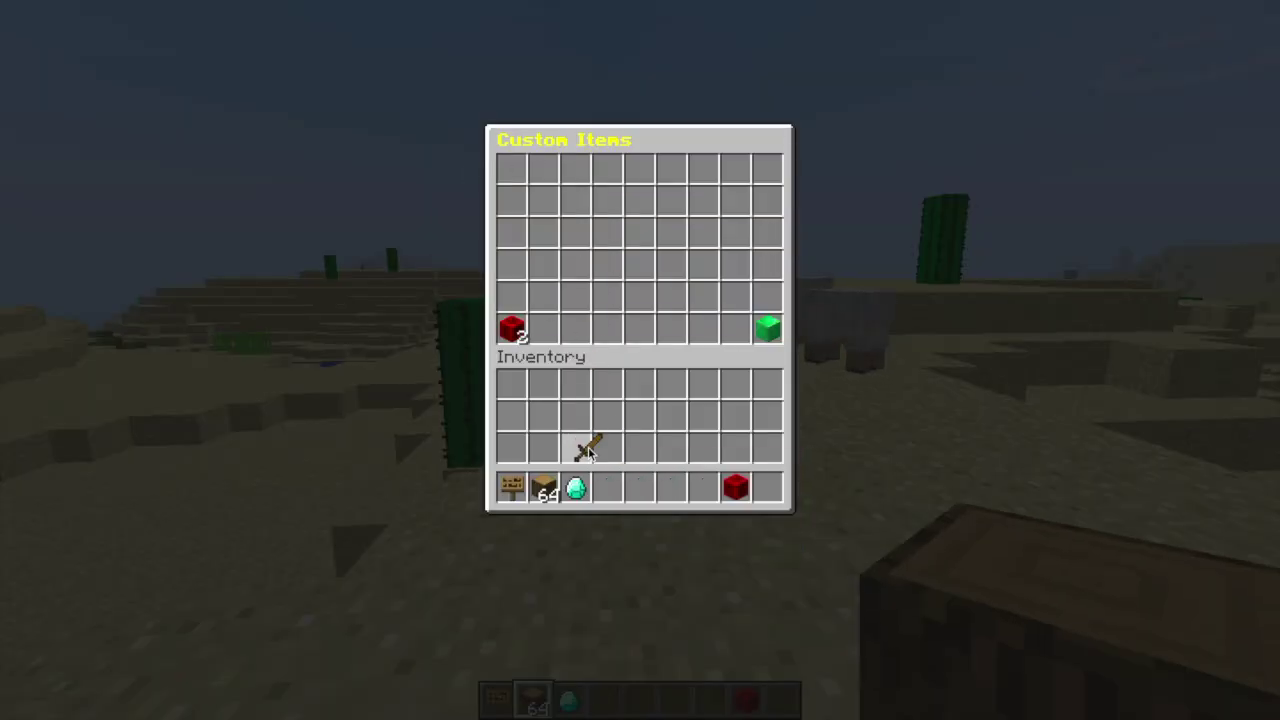
click(594, 488)
click(576, 488)
click(577, 489)
click(736, 487)
click(640, 263)
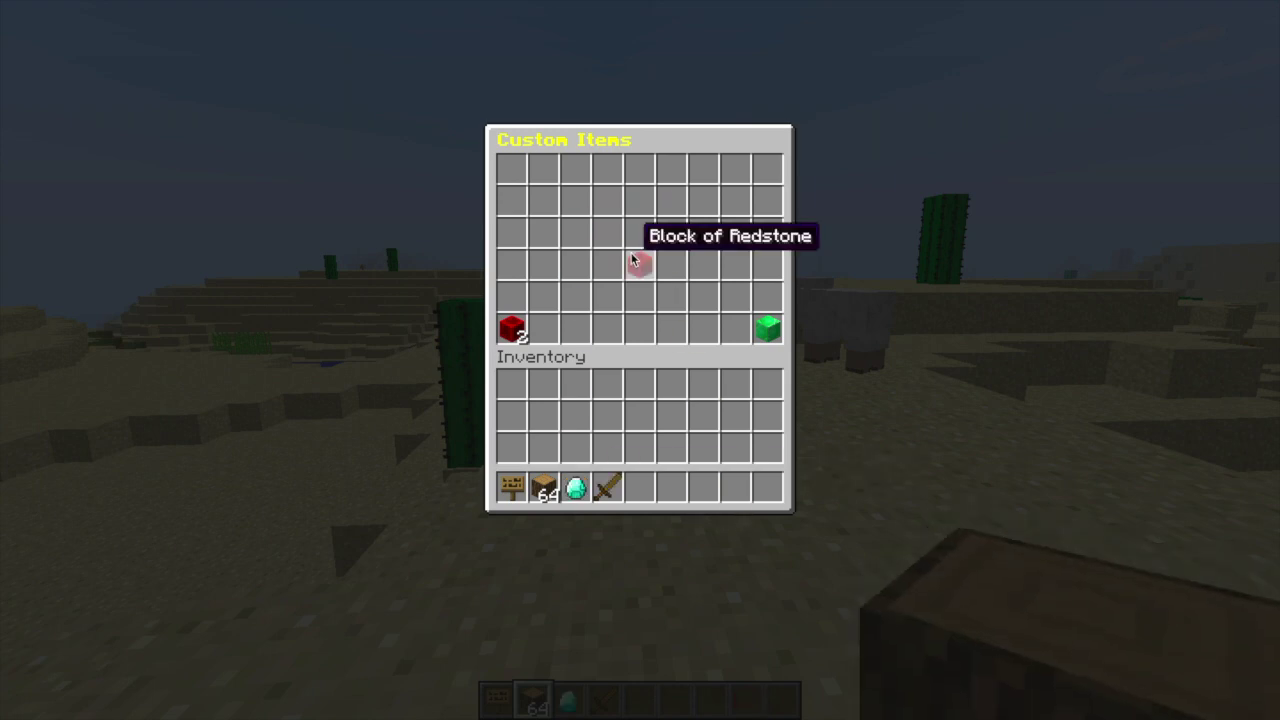
click(776, 341)
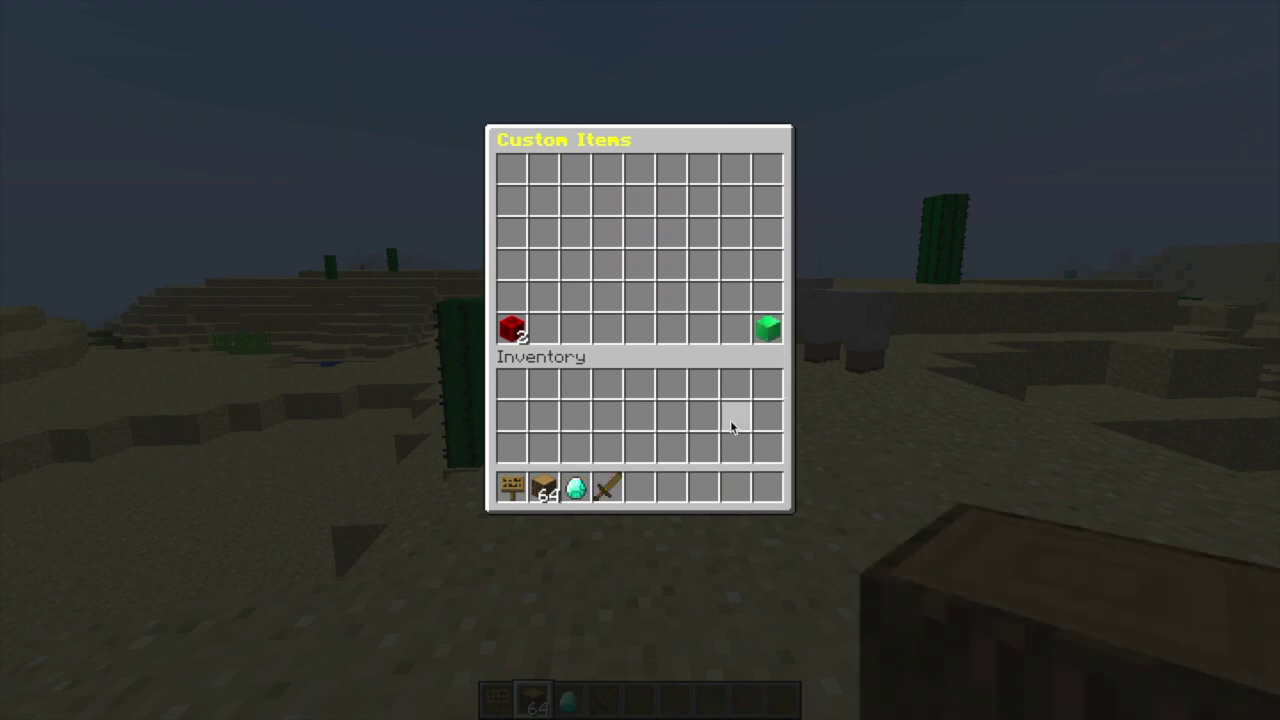
key(Escape)
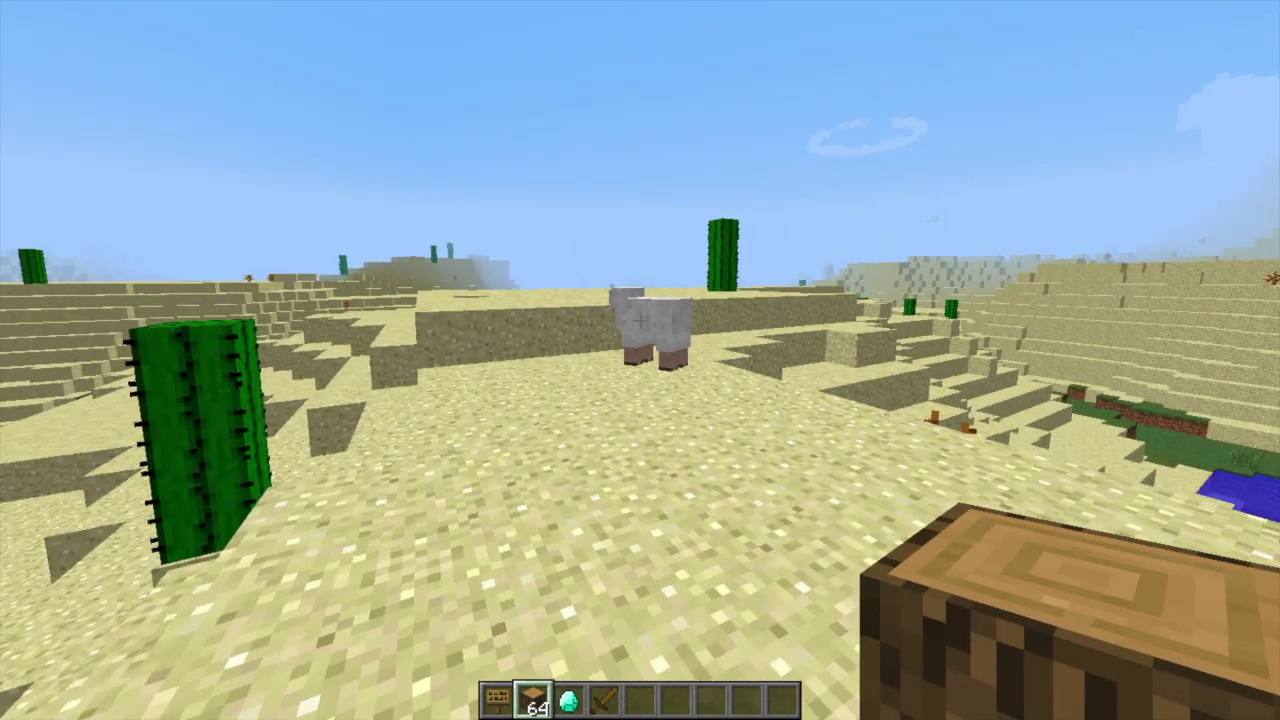
key(w)
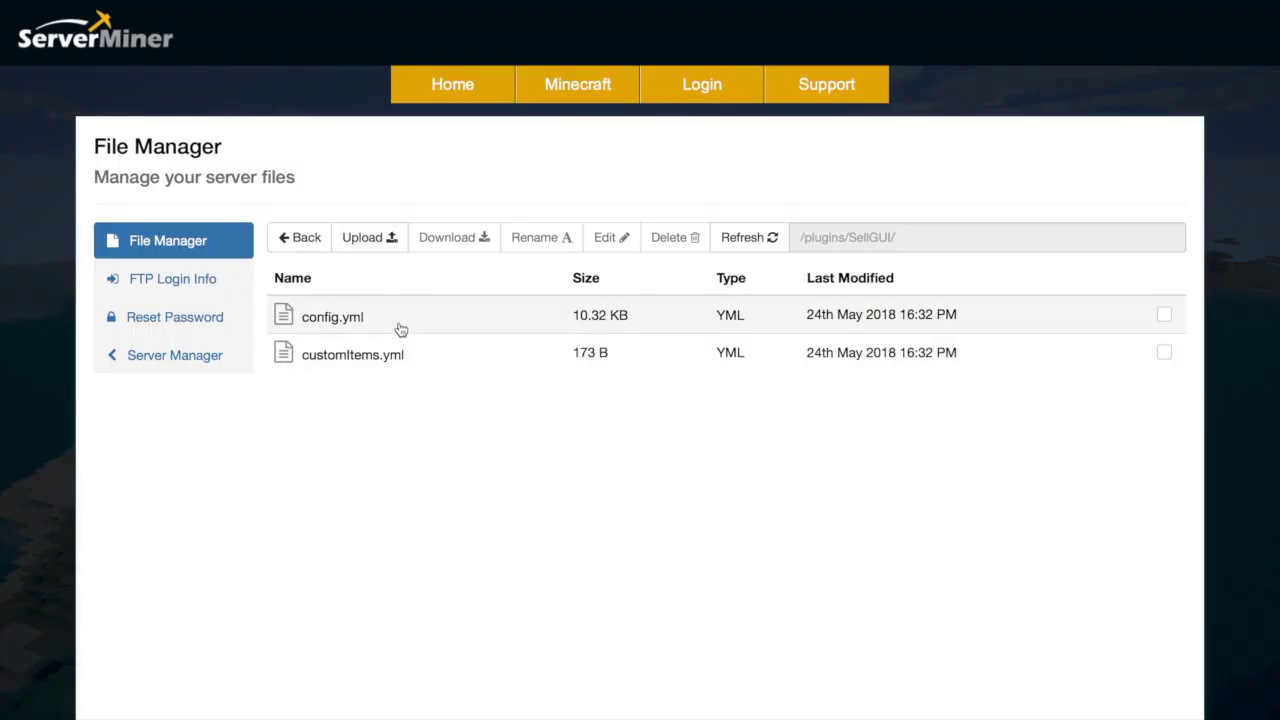
Open config.yml for editing and review its Sell-Prices list (STONE 10.0, WOOD 20.0).
double_click(400, 326)
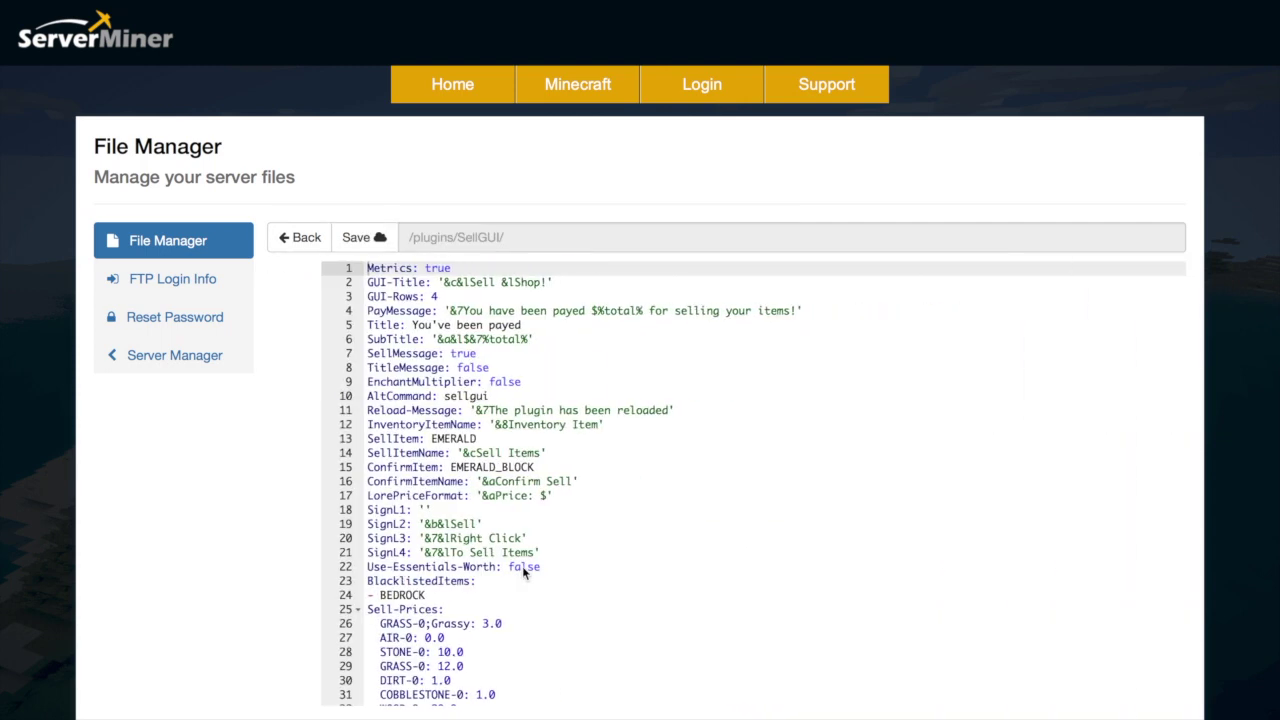
scroll(522, 566, down, 5)
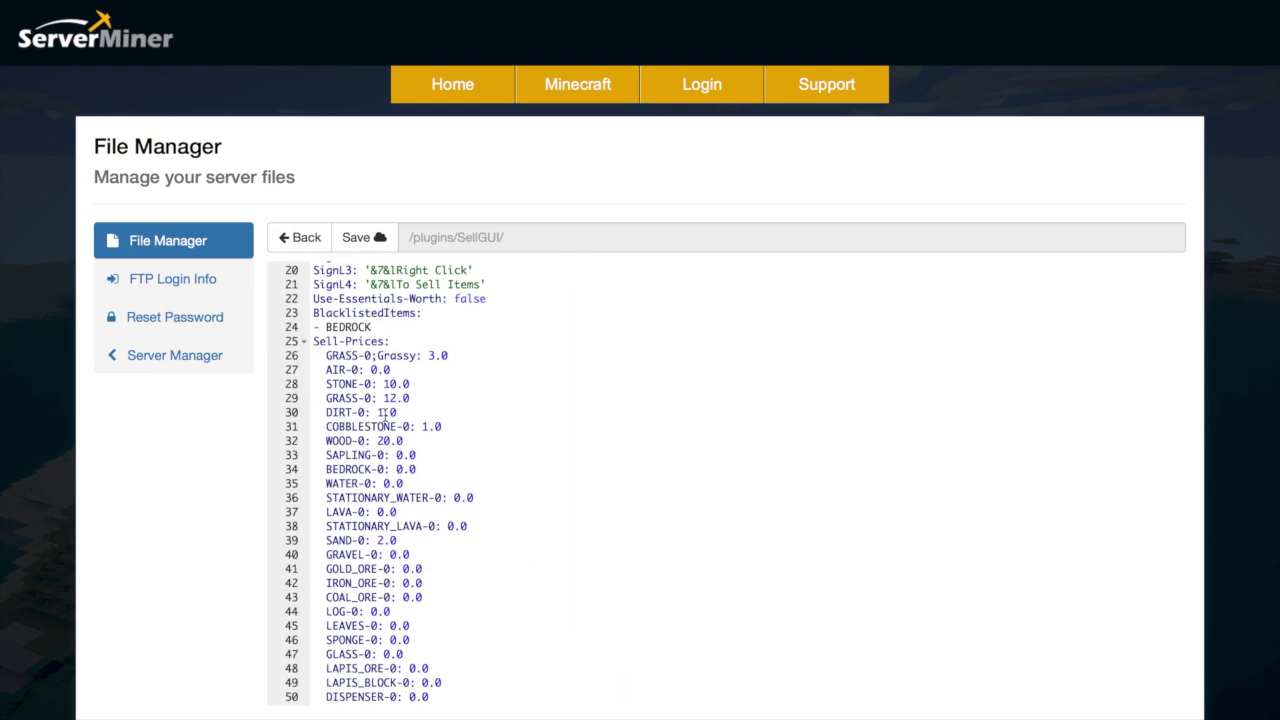
scroll(414, 482, down, 20)
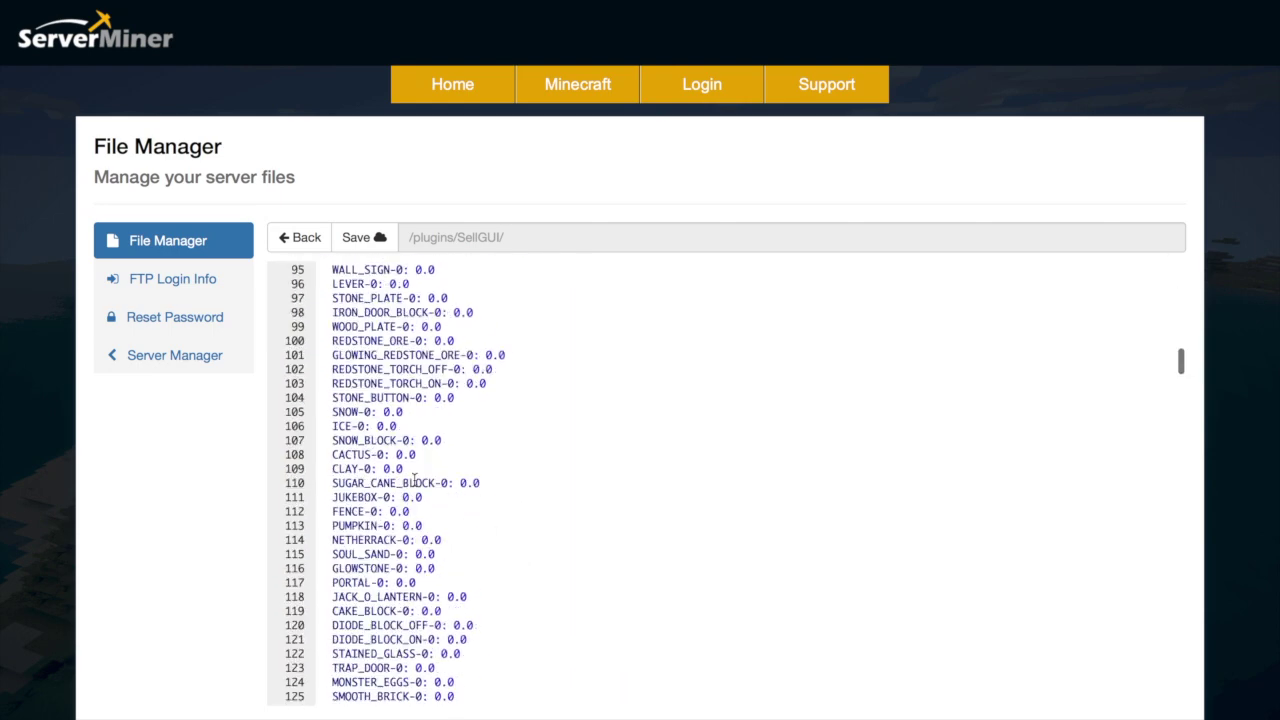
scroll(414, 482, down, 1)
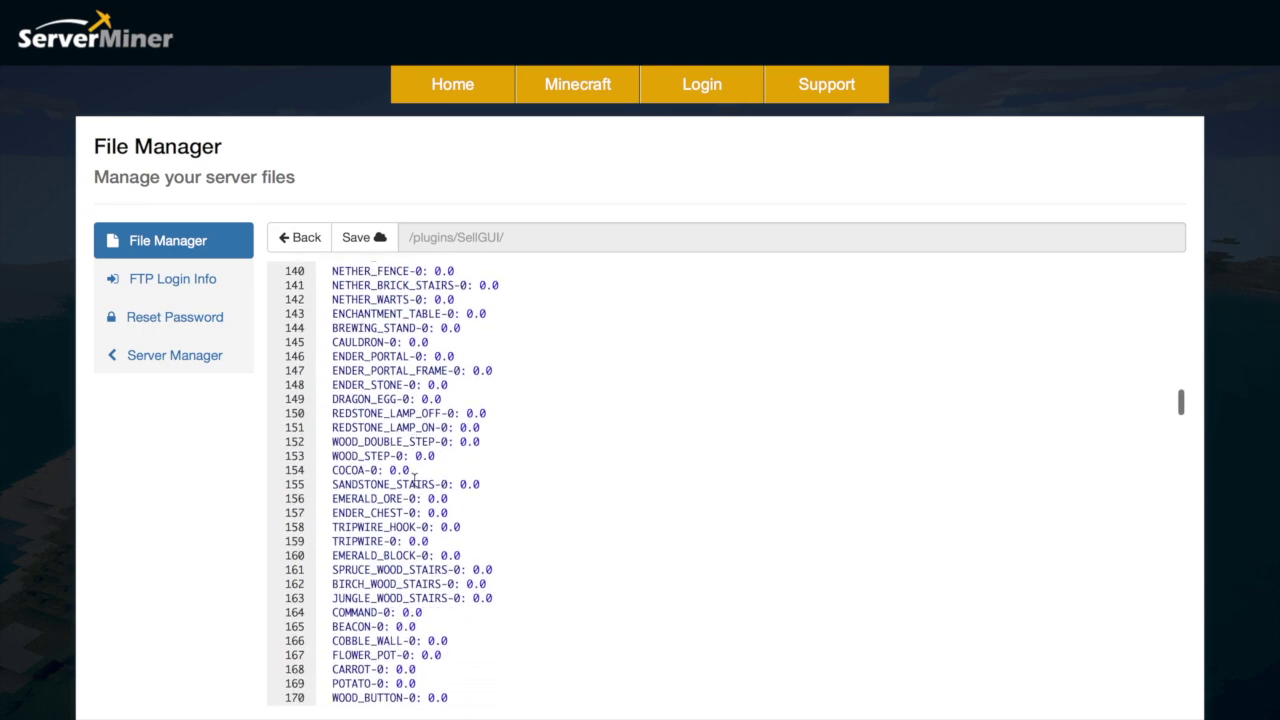
scroll(414, 482, up, 20)
scroll(418, 400, down, 6)
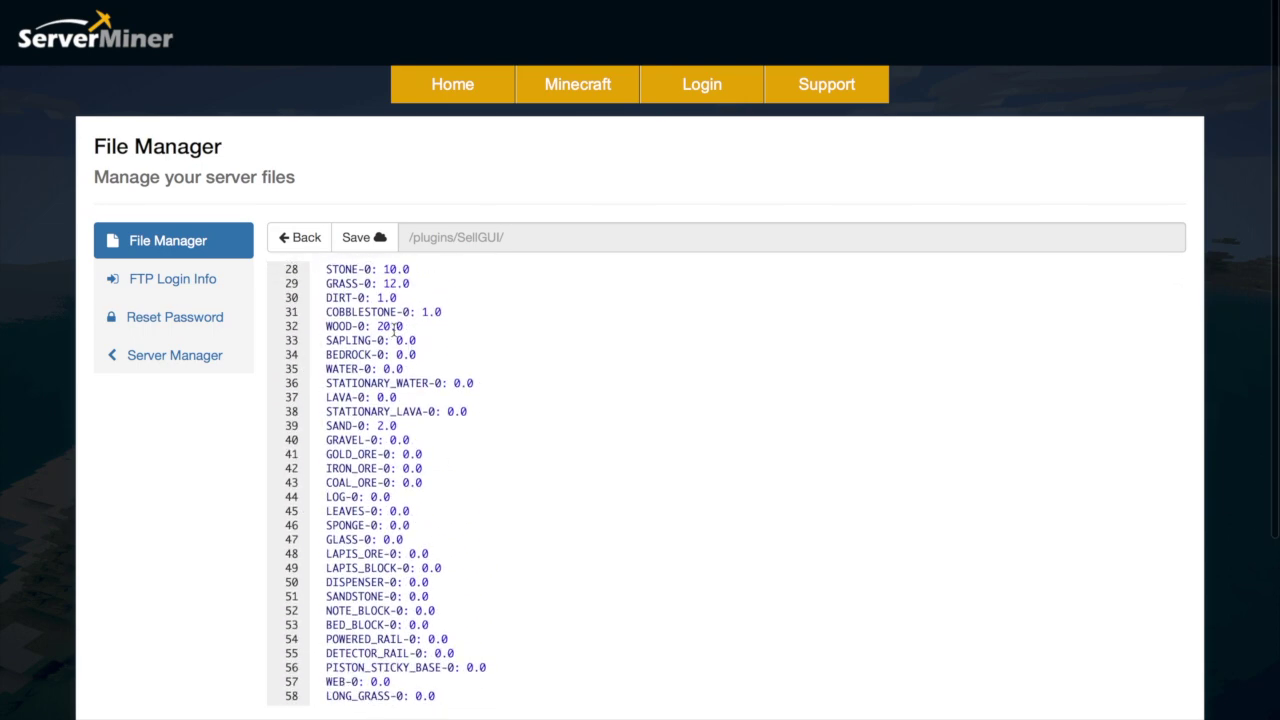
scroll(391, 316, up, 3)
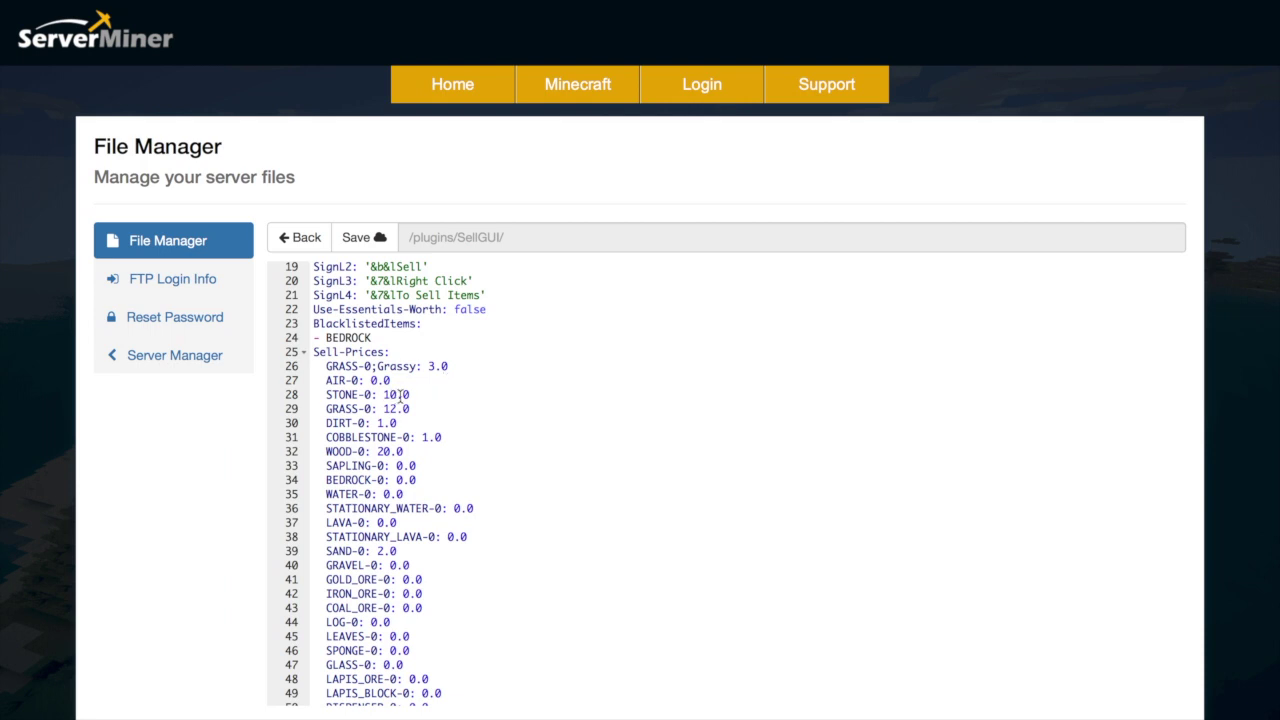
scroll(400, 395, up, 3)
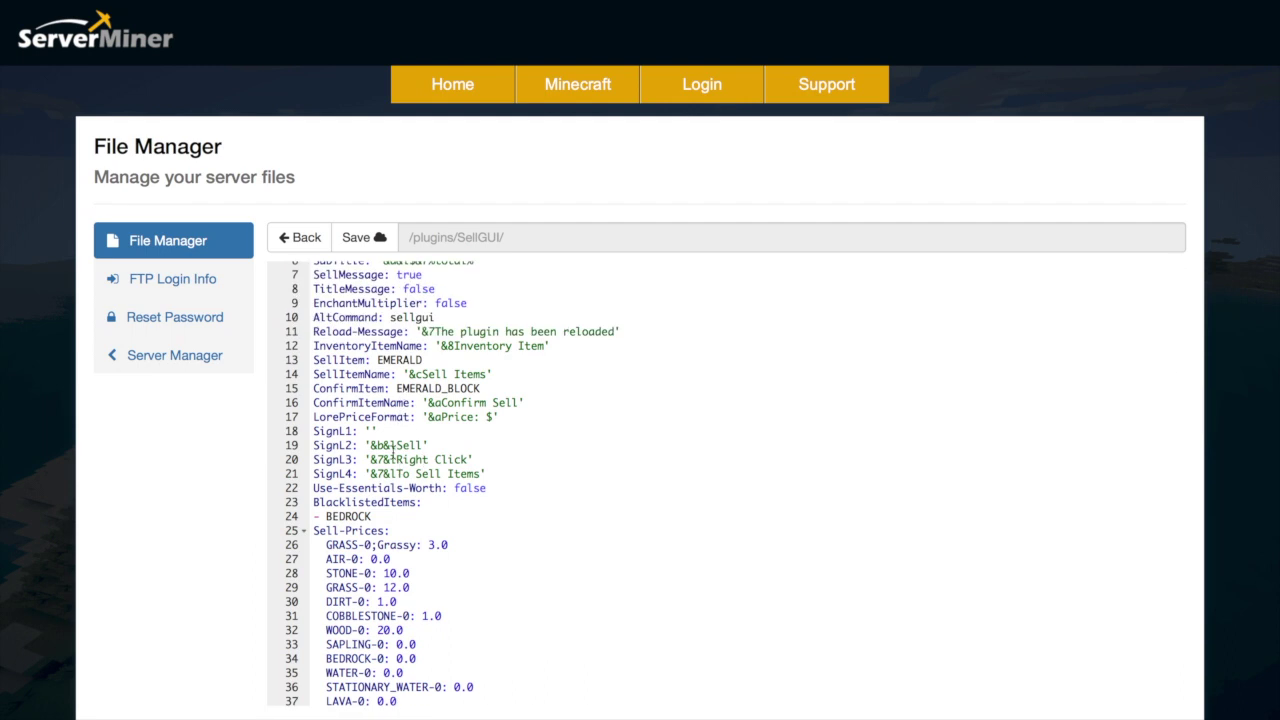
drag(492, 471, 306, 418)
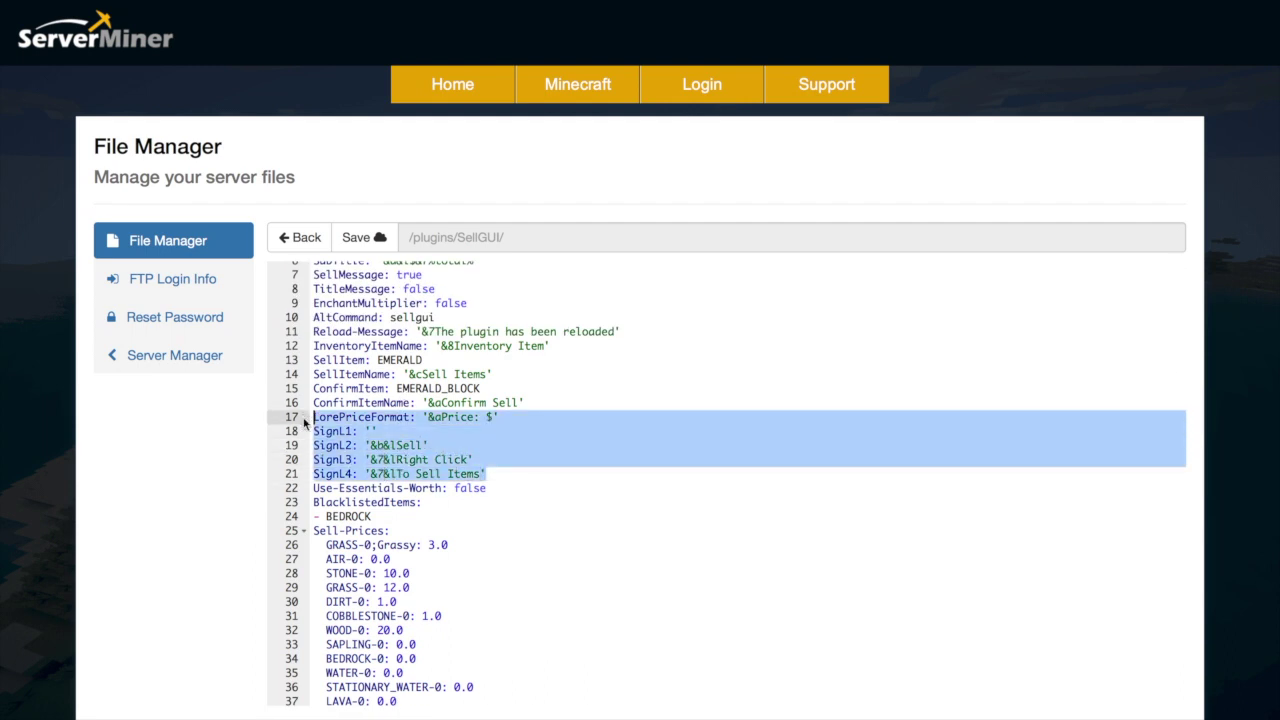
click(334, 430)
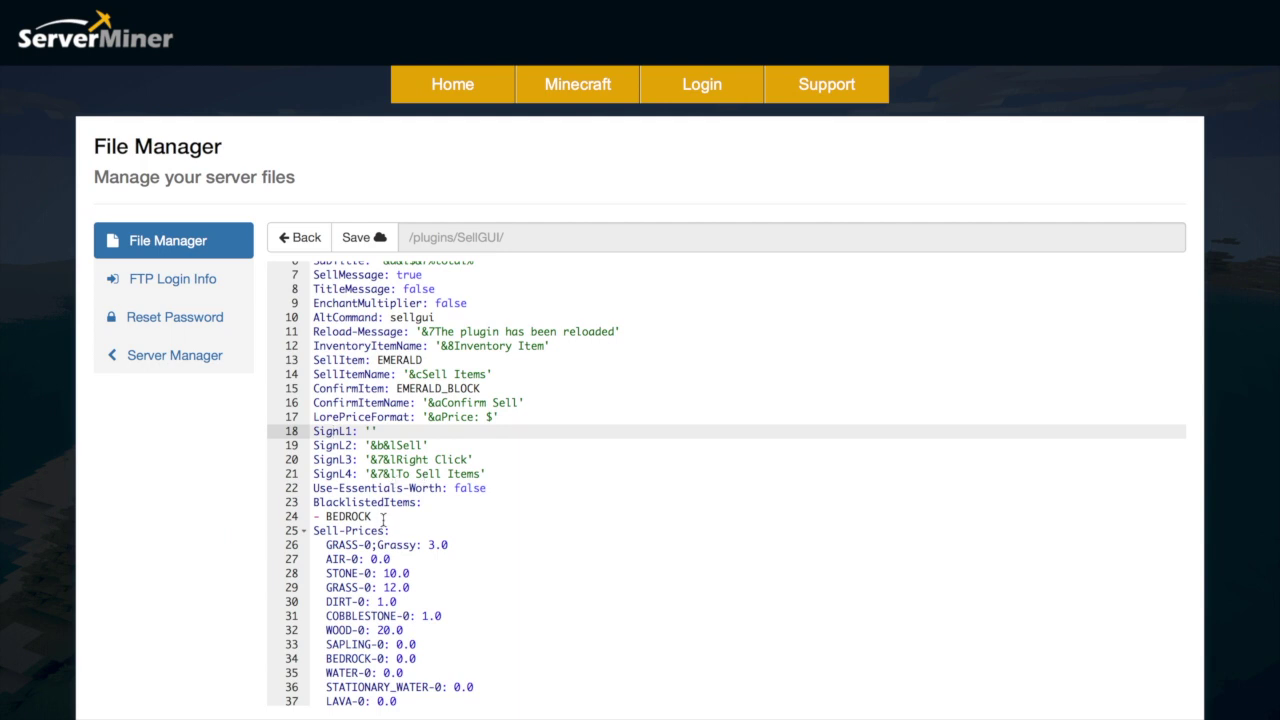
drag(383, 519, 311, 502)
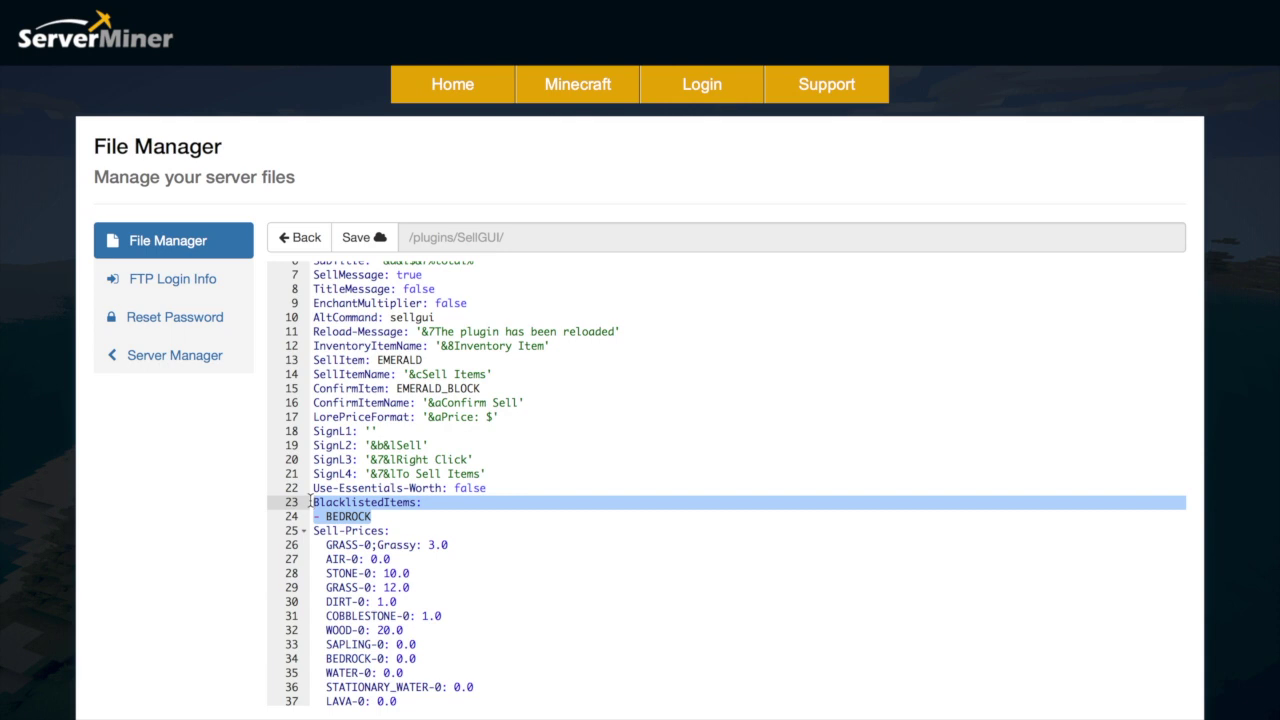
click(311, 502)
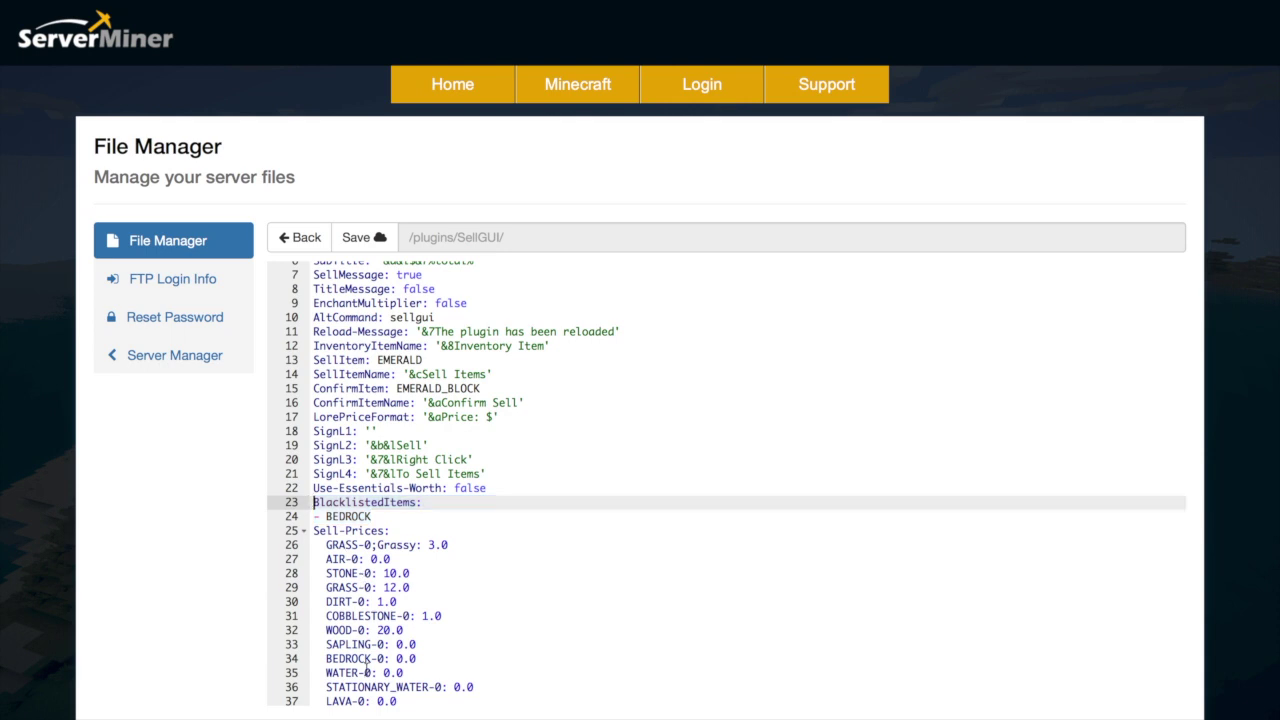
click(386, 513)
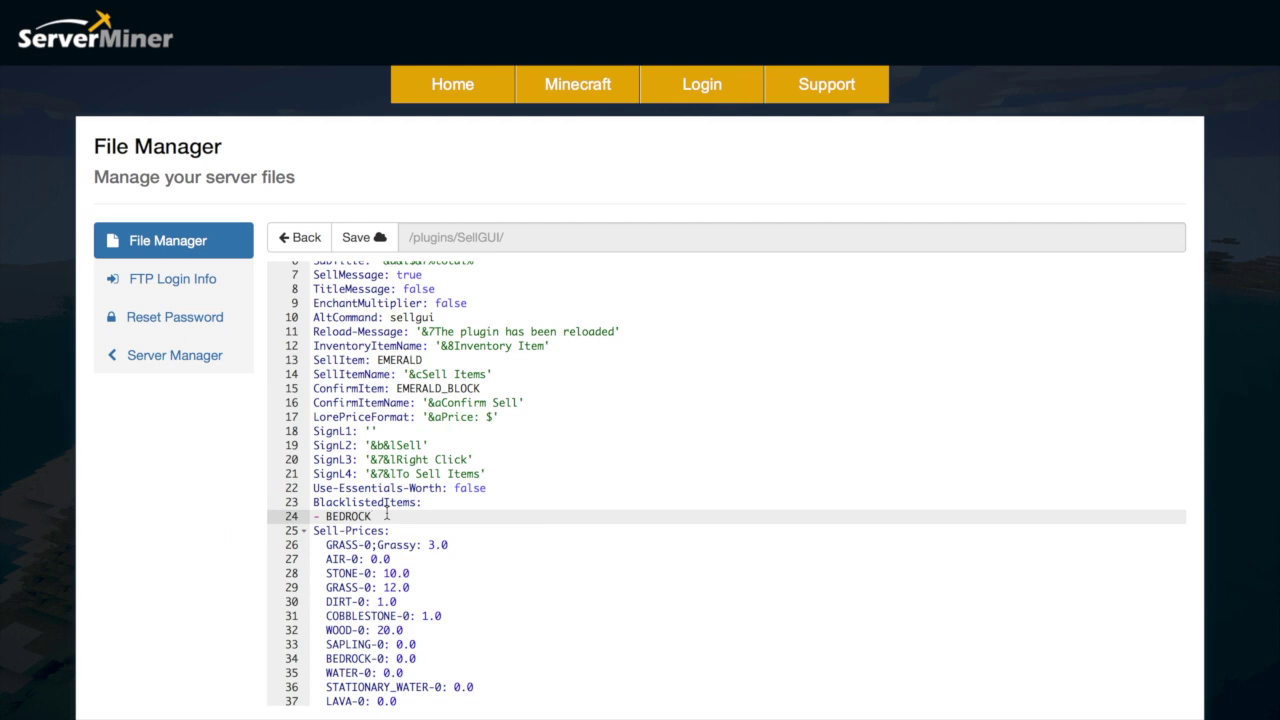
scroll(386, 513, up, 2)
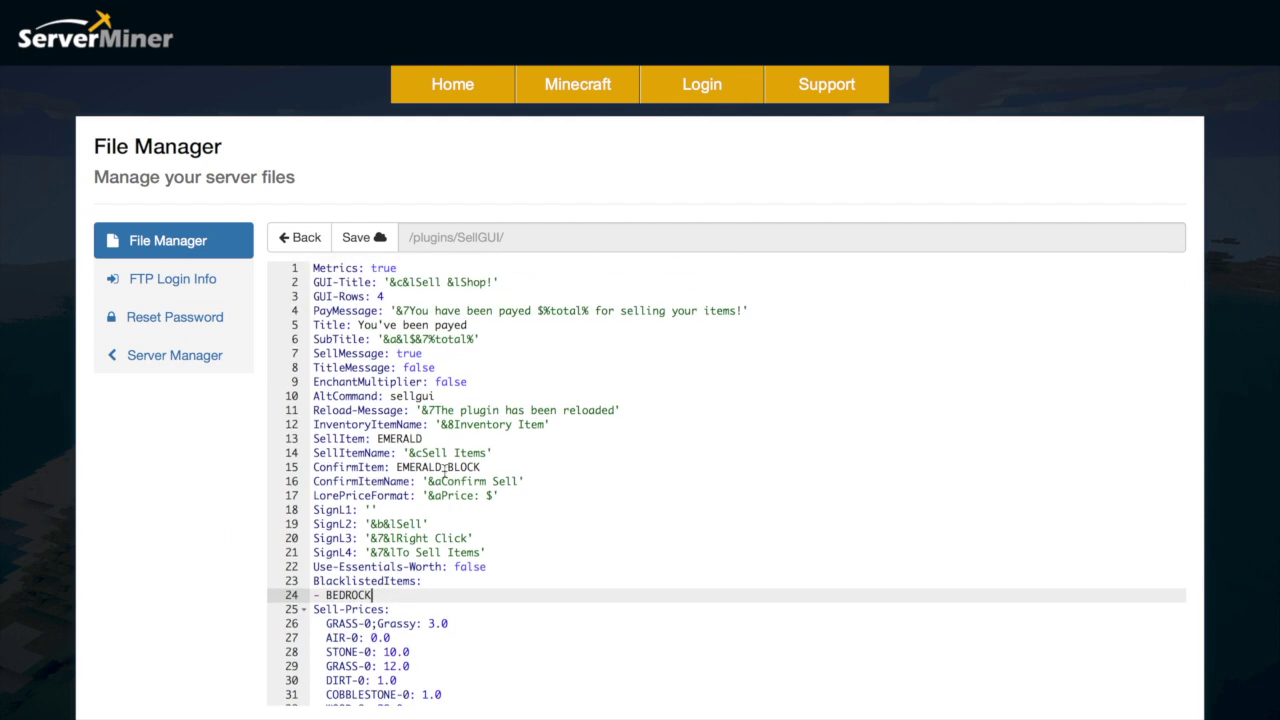
drag(500, 495, 310, 412)
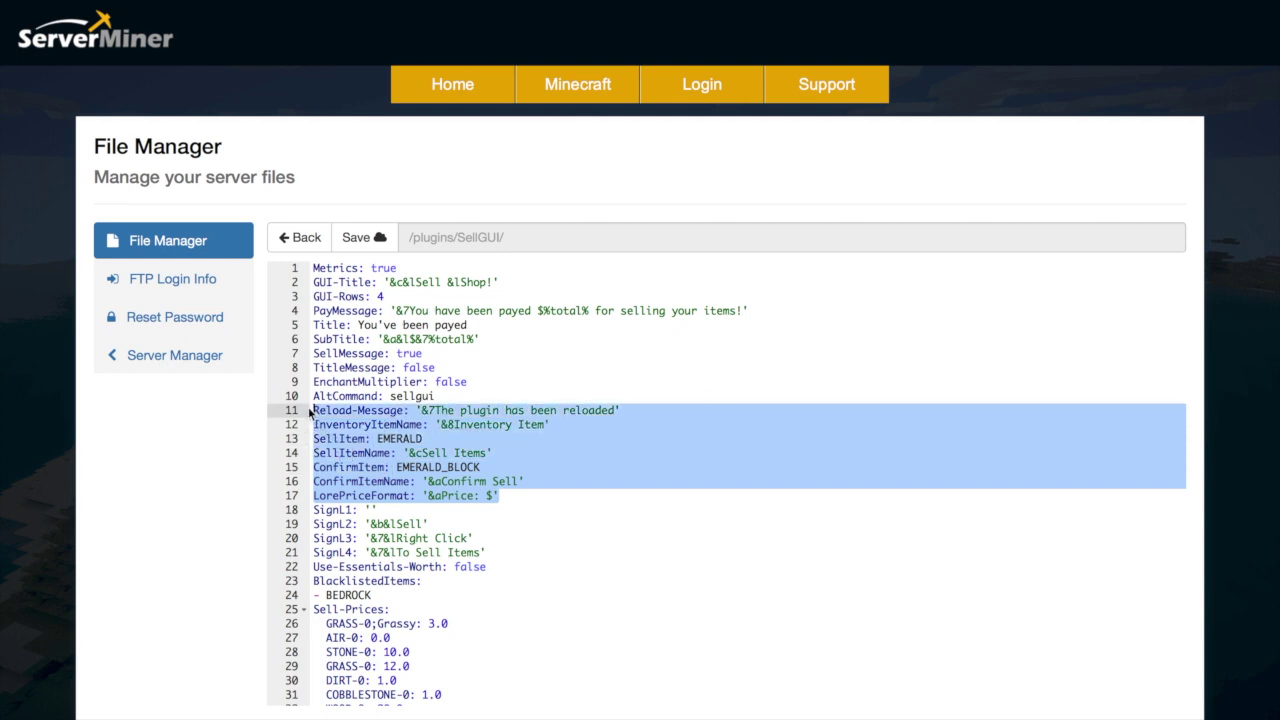
click(348, 410)
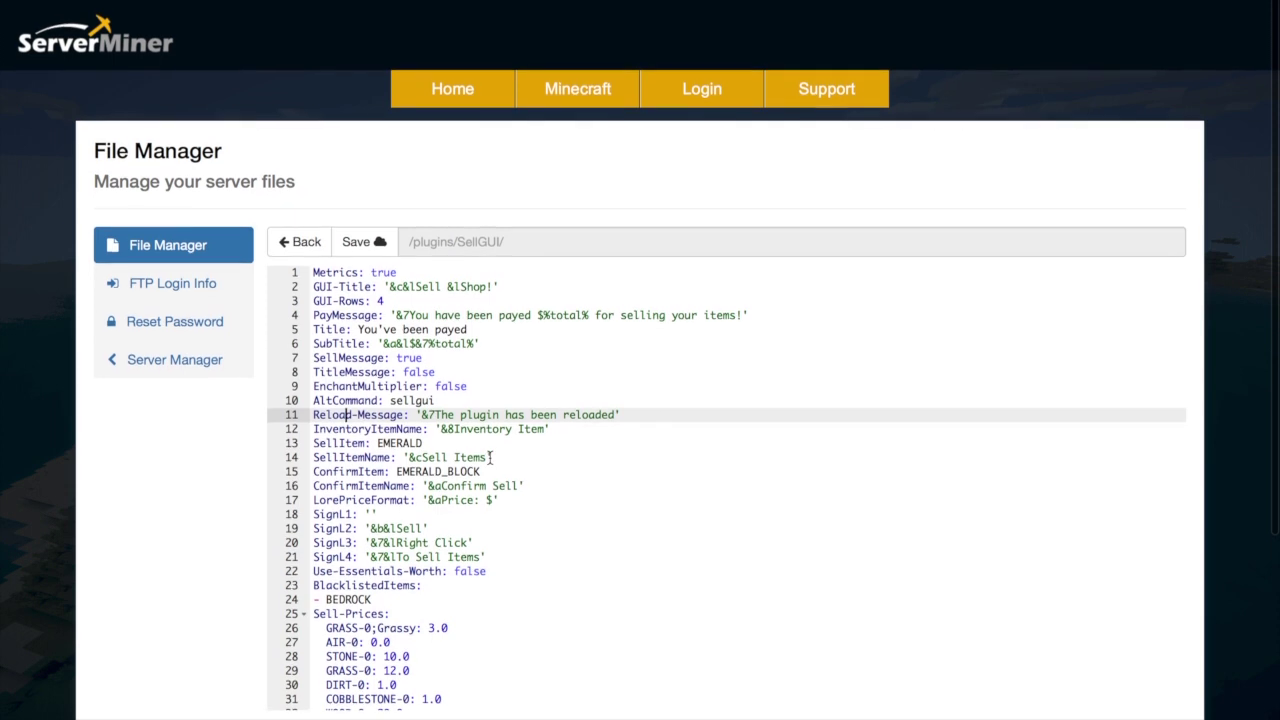
drag(390, 296, 270, 284)
click(384, 296)
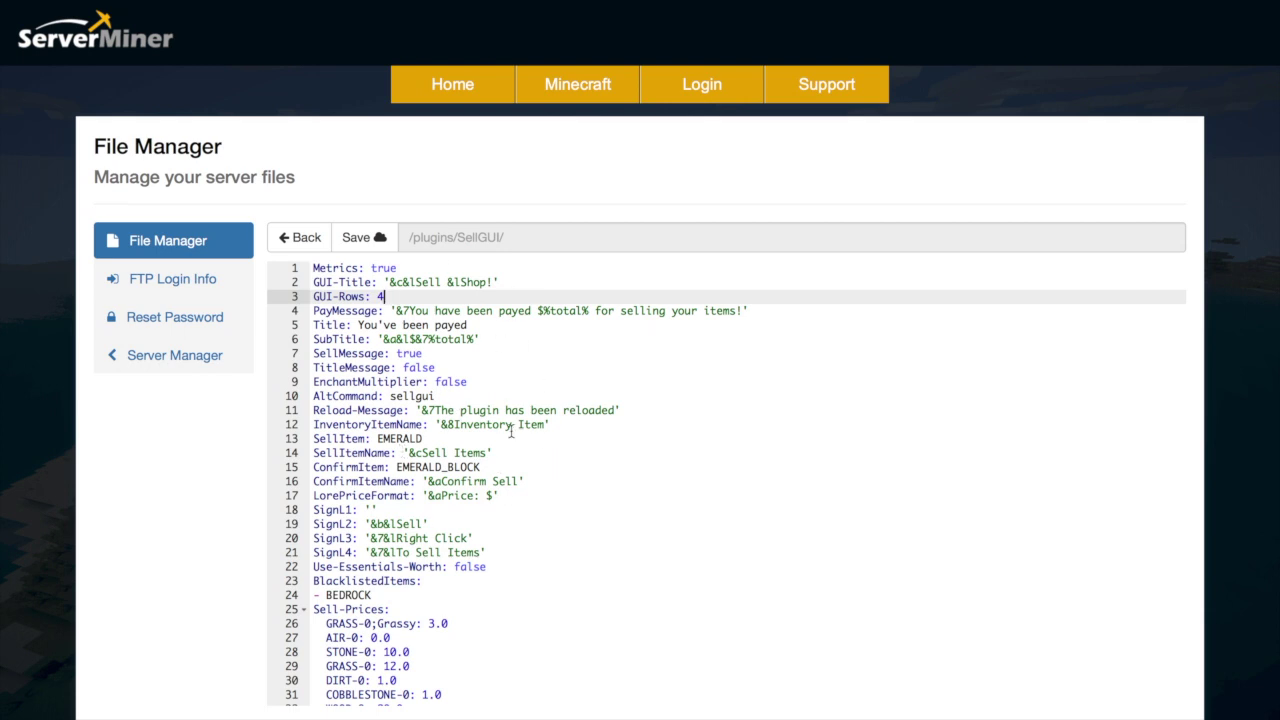
scroll(511, 430, down, 10)
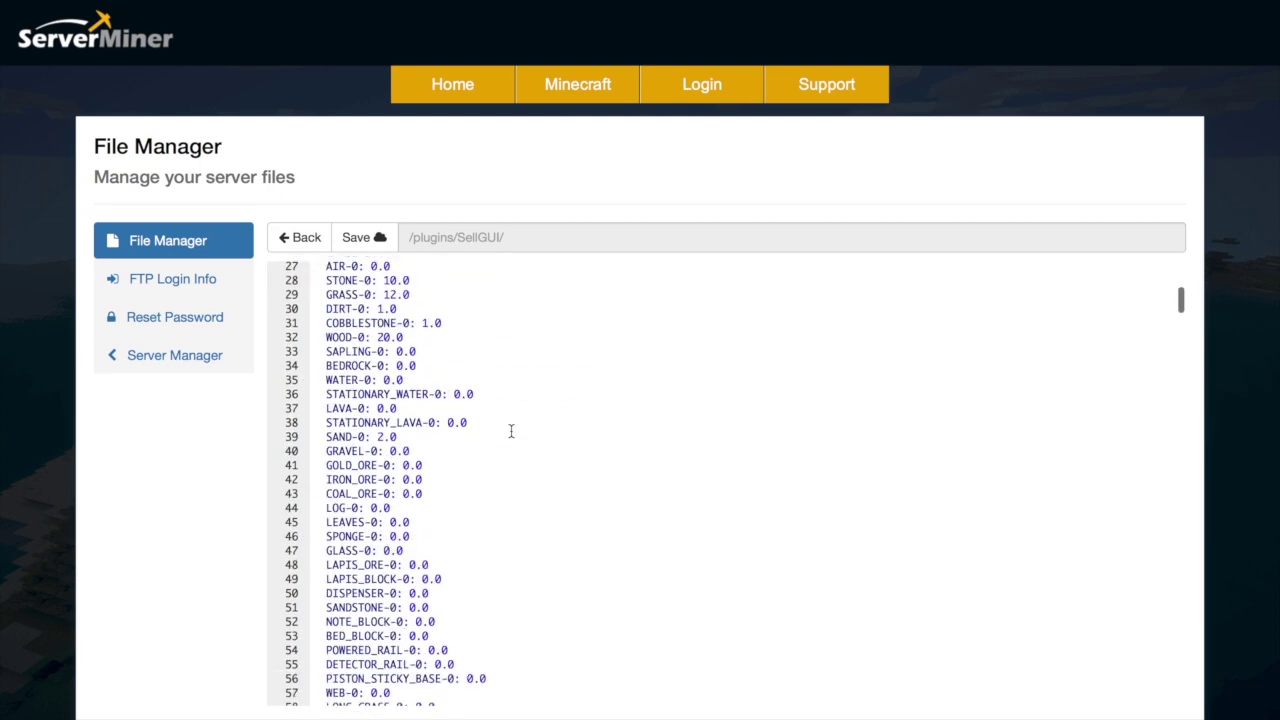
scroll(511, 430, up, 10)
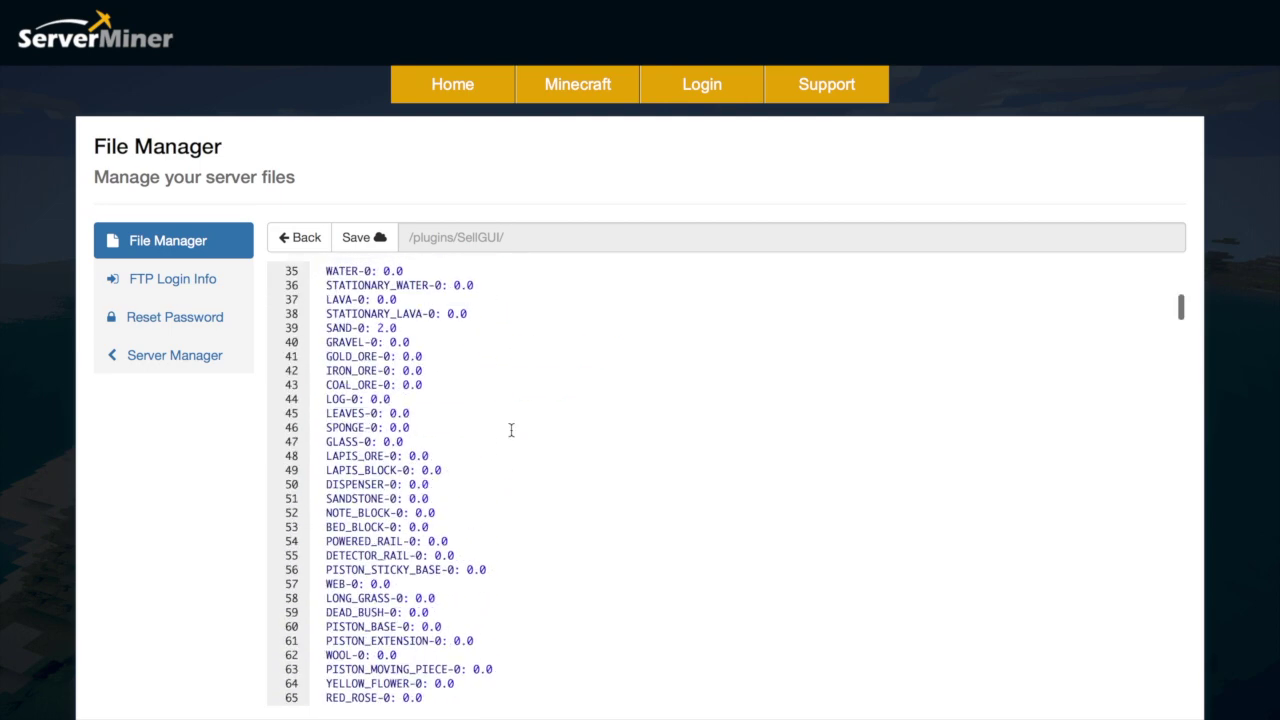
click(305, 237)
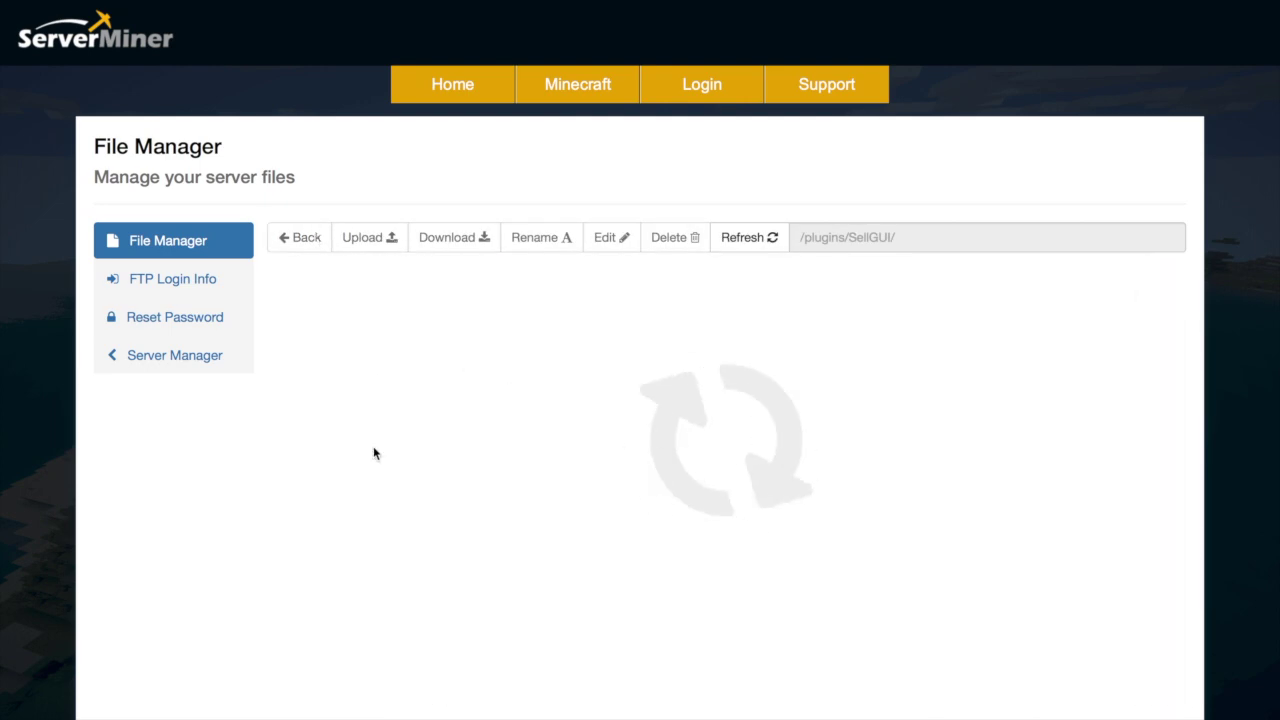
Open customItems.yml for editing and inspect the REDSTONE_BLOCK item definition.
click(403, 356)
click(403, 356)
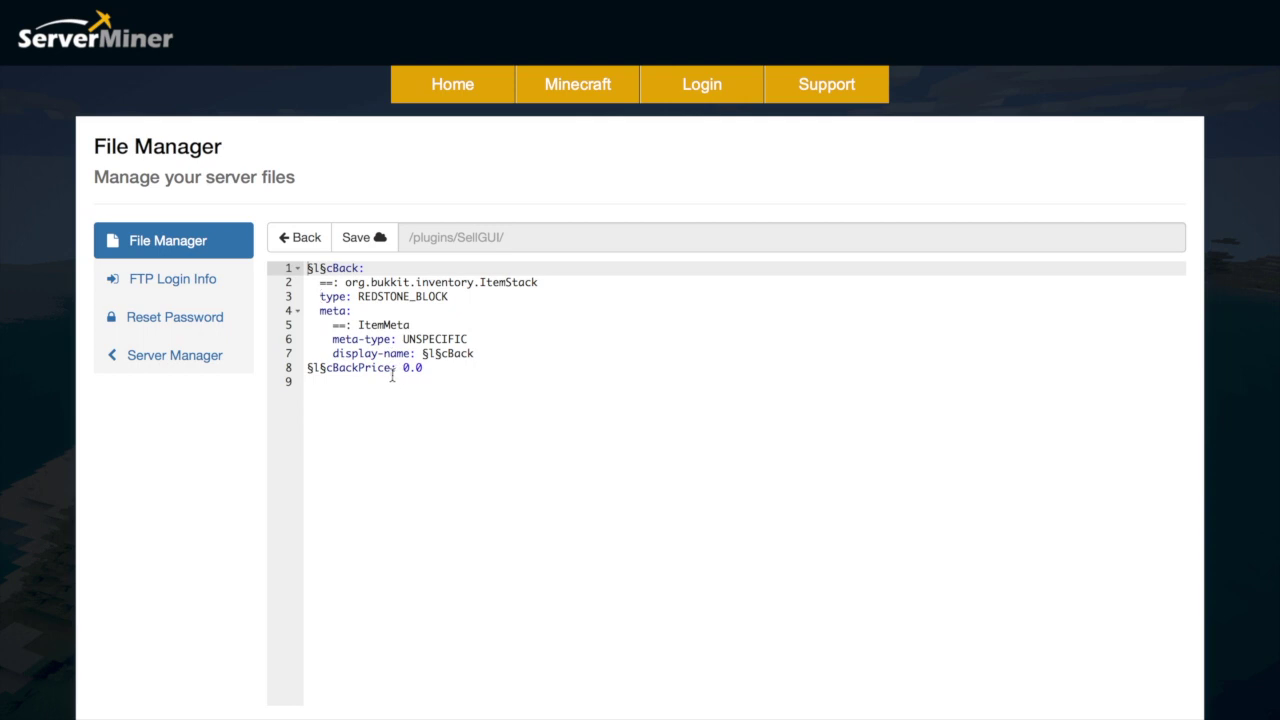
drag(351, 380, 295, 275)
click(353, 322)
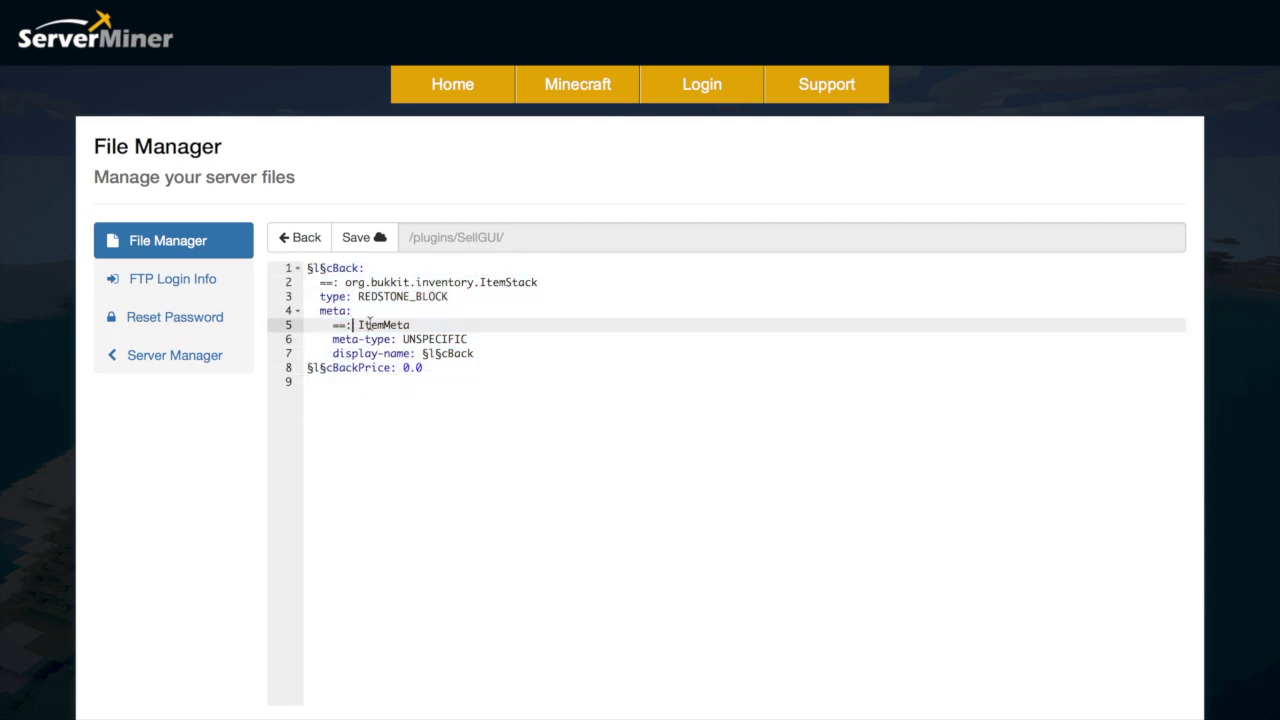
drag(455, 297, 371, 283)
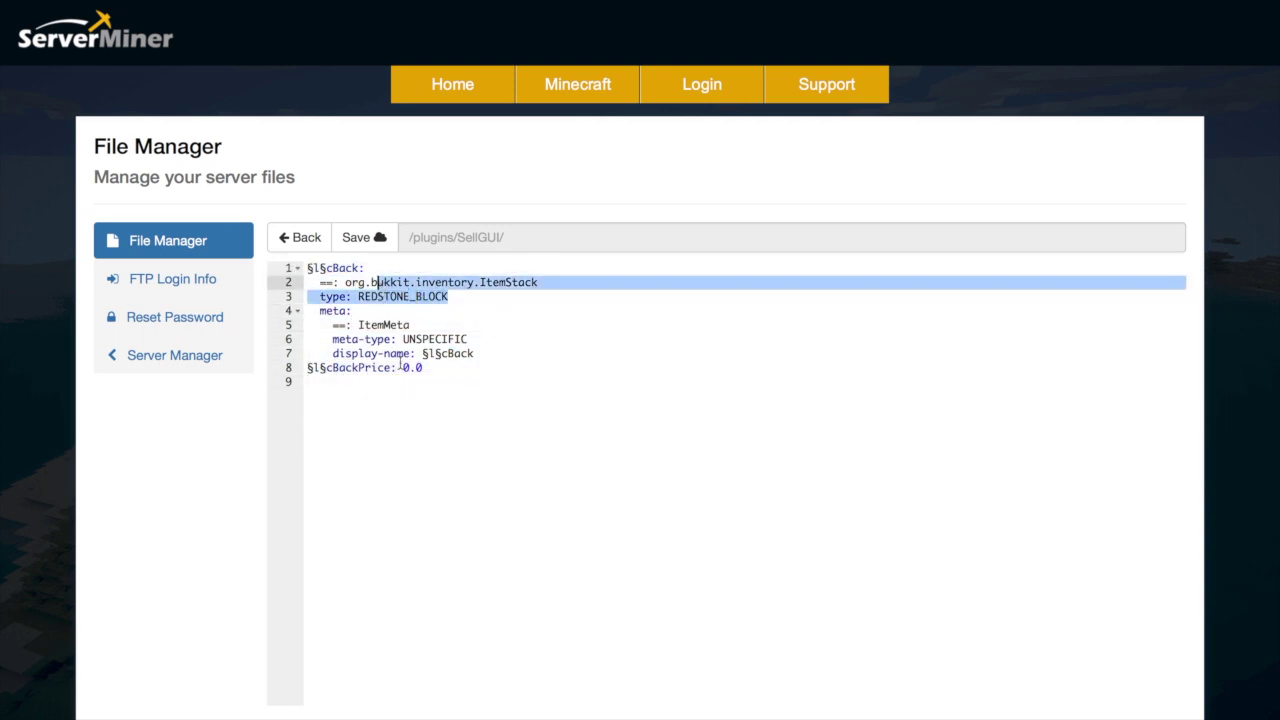
click(403, 368)
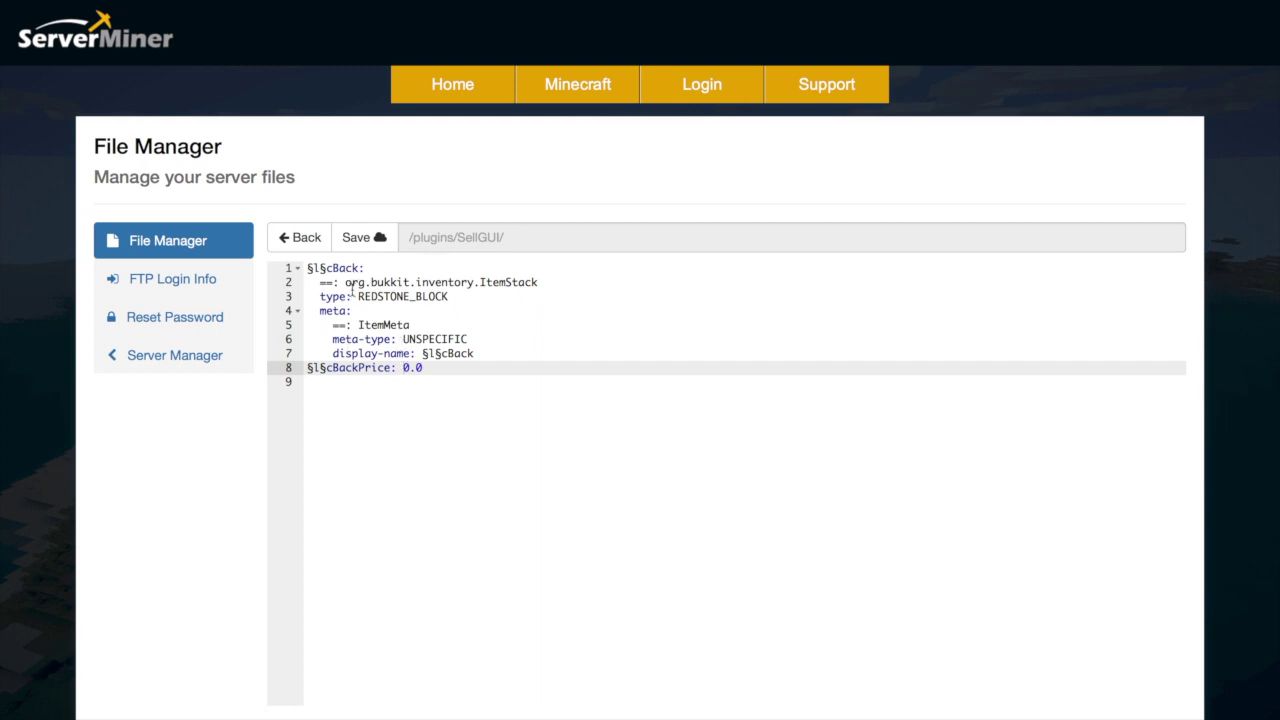
Change the redstone Back item's price from 0.0 to 10.0 and save the file.
drag(503, 380, 288, 262)
click(416, 368)
drag(392, 340, 335, 339)
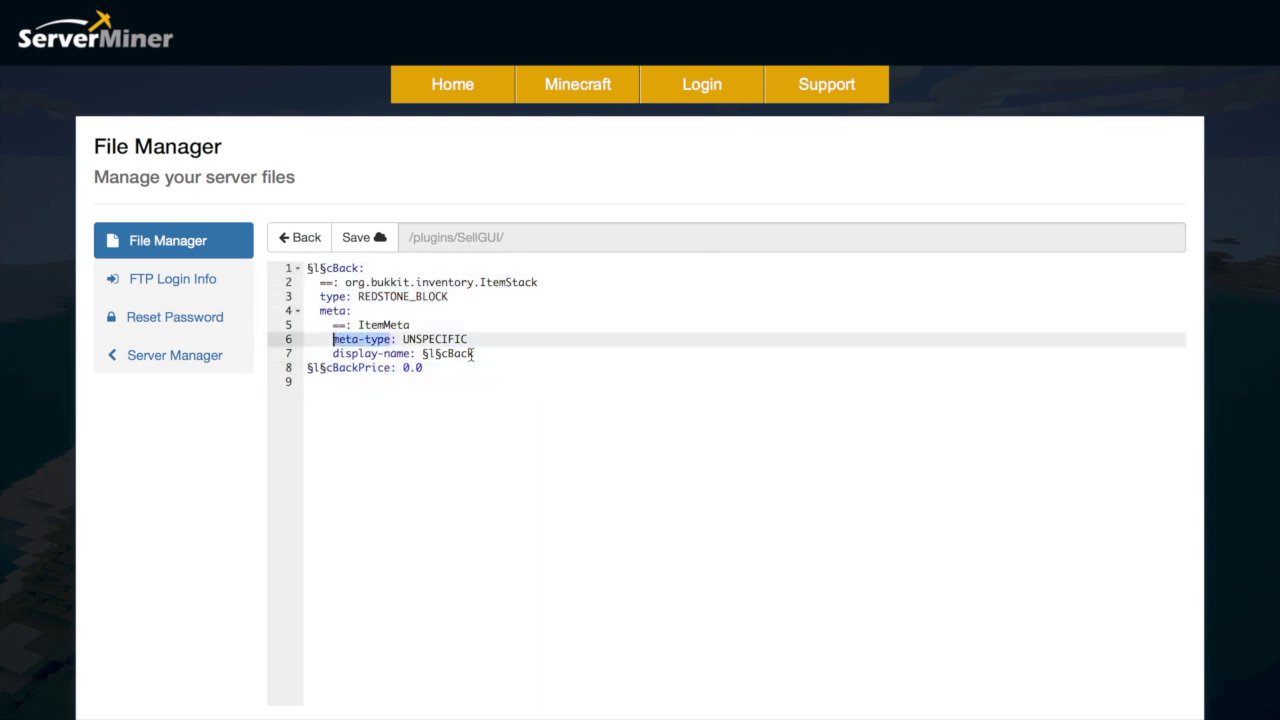
drag(474, 353, 421, 353)
click(491, 395)
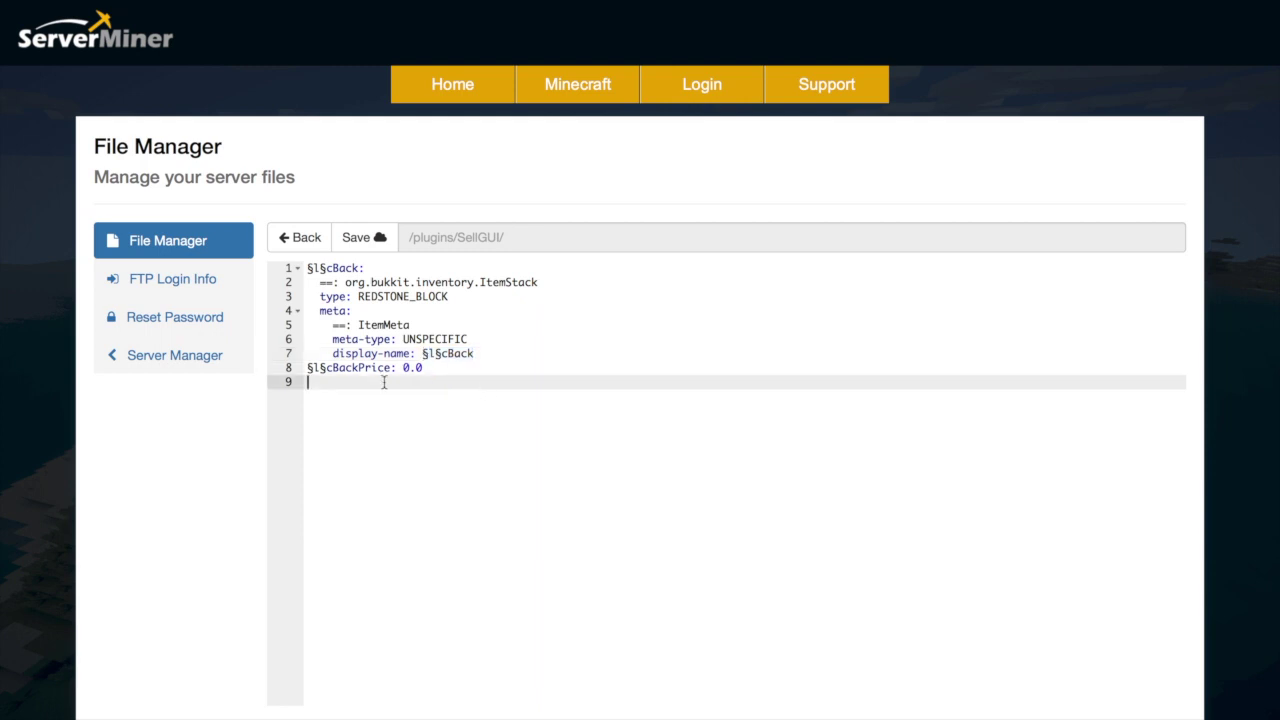
click(403, 368)
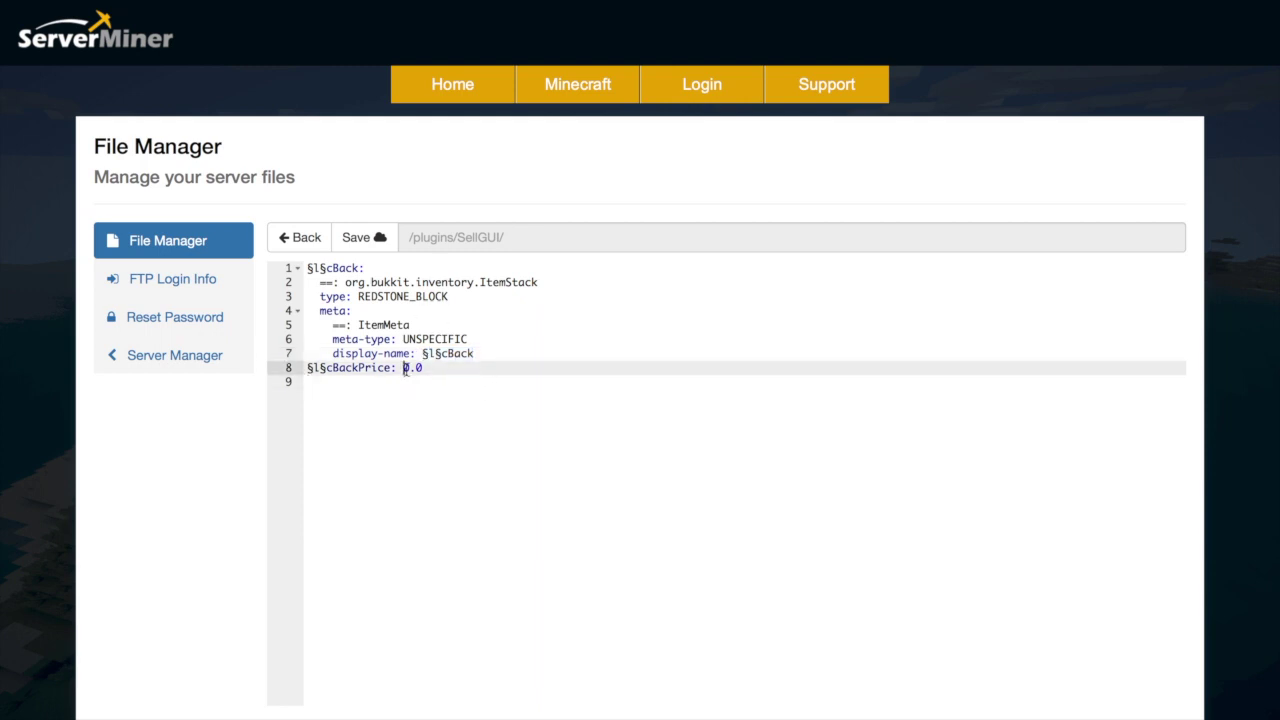
text(1)
click(359, 246)
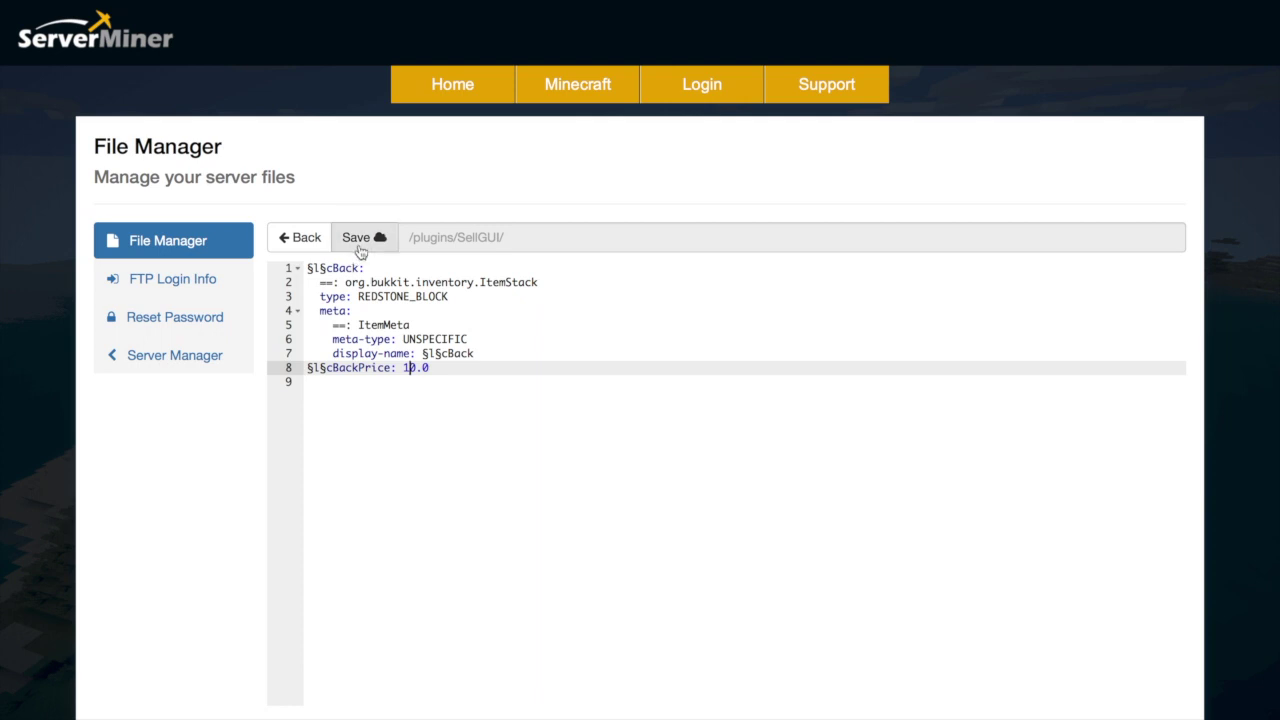